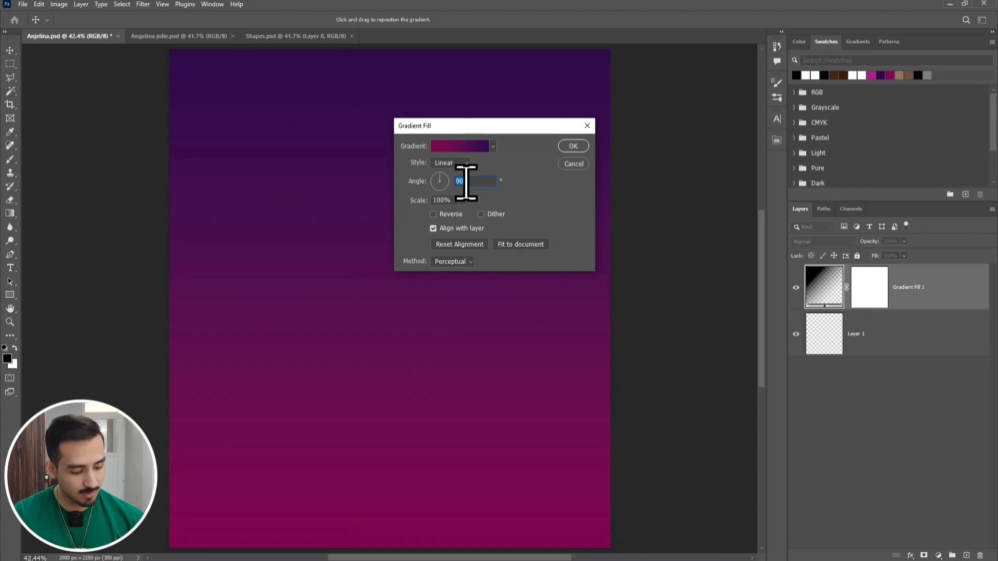
# Set the gradient fill's angle to 120° and apply it with stop colors #80064f and #310b4c
pyautogui.write('120')
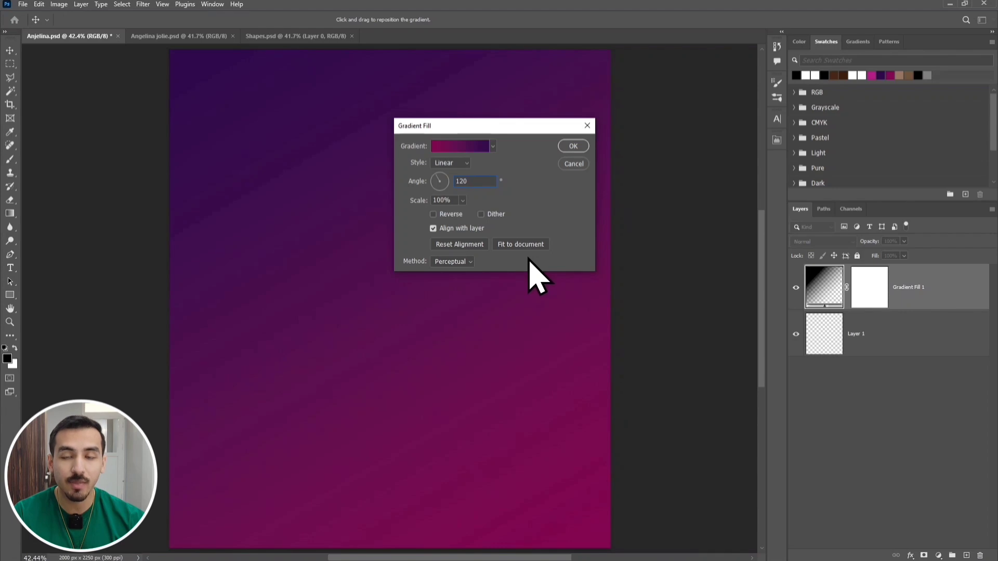
pyautogui.click(456, 144)
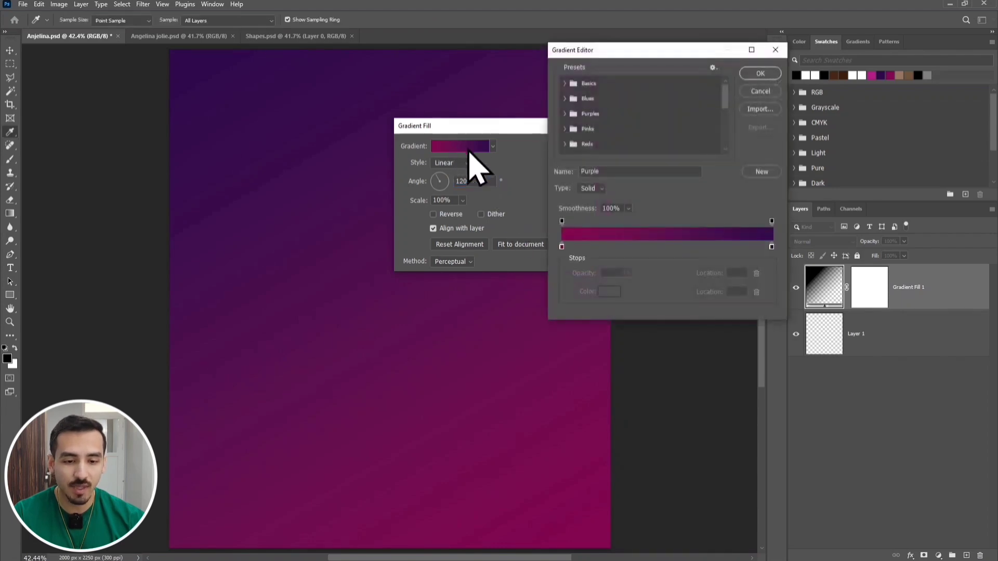
pyautogui.click(562, 247)
pyautogui.click(608, 292)
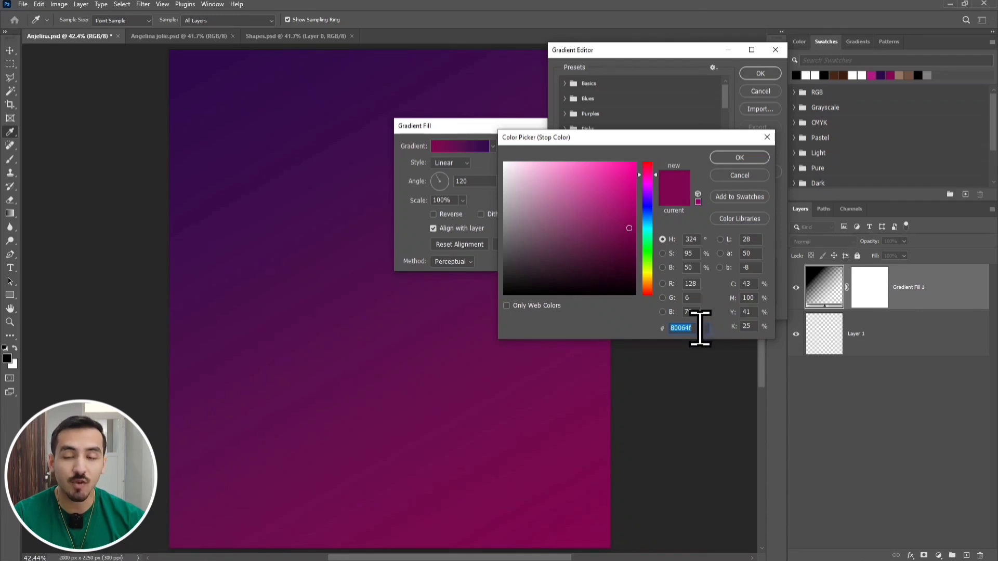
pyautogui.click(740, 158)
pyautogui.click(771, 247)
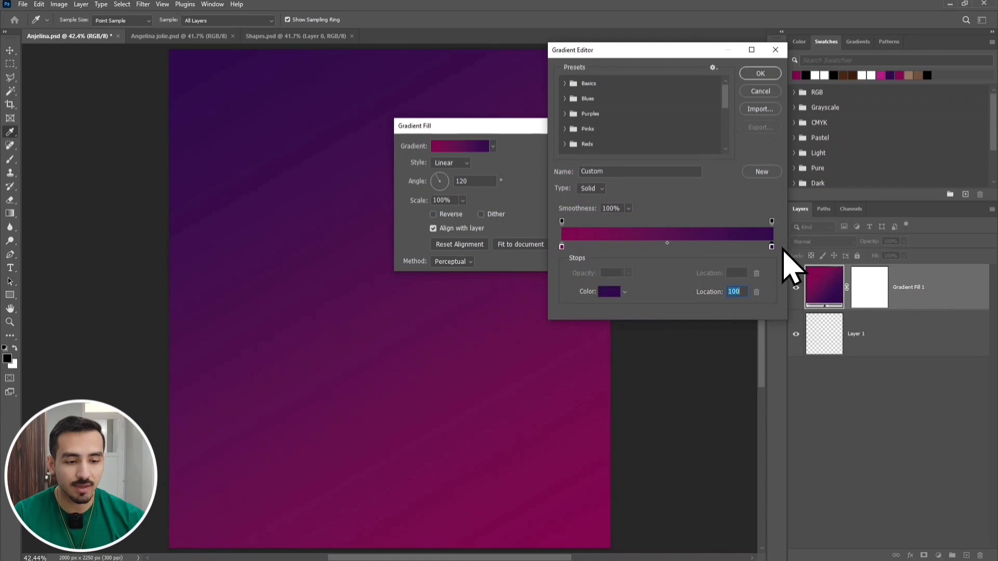
pyautogui.click(609, 291)
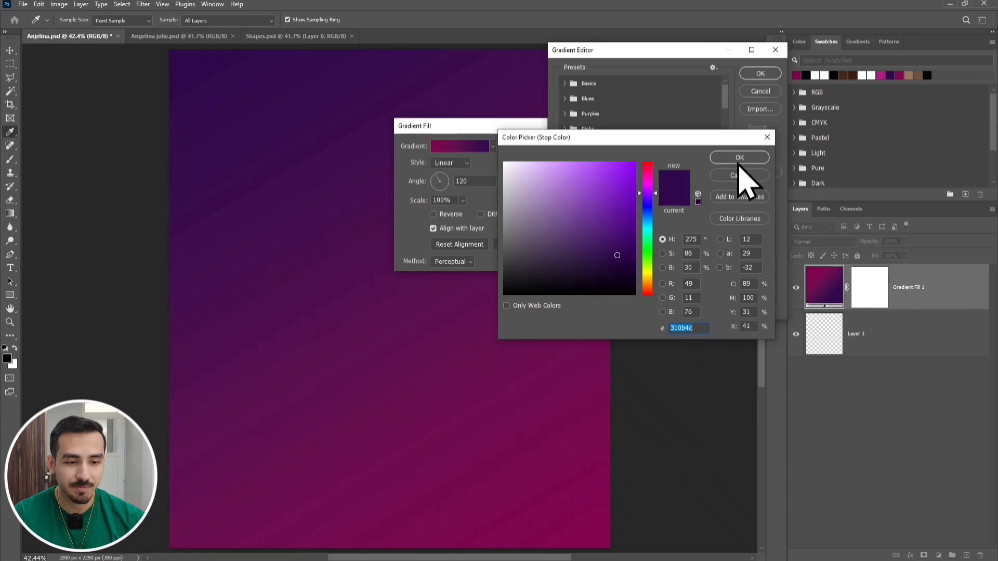
pyautogui.click(739, 163)
pyautogui.click(760, 75)
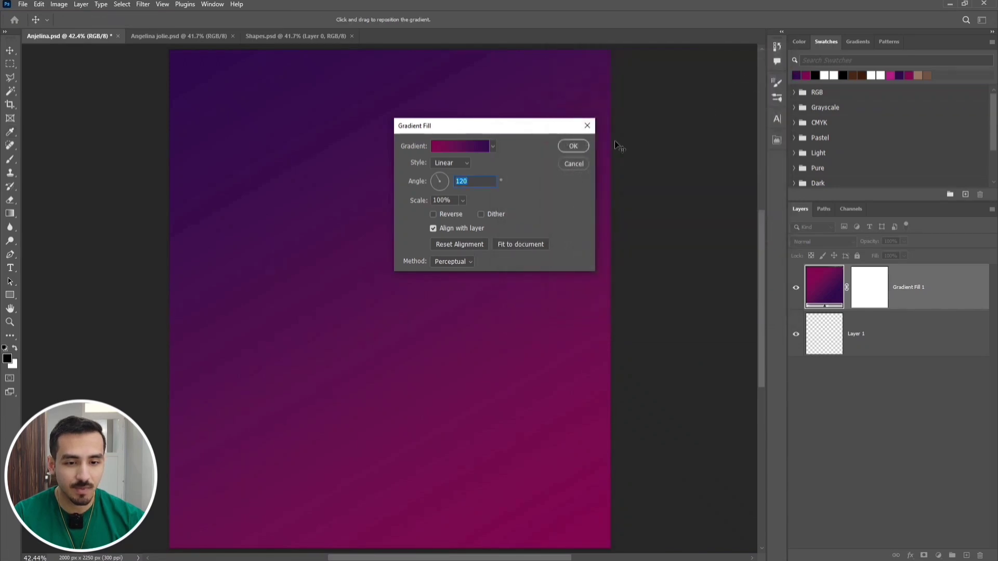
pyautogui.click(573, 146)
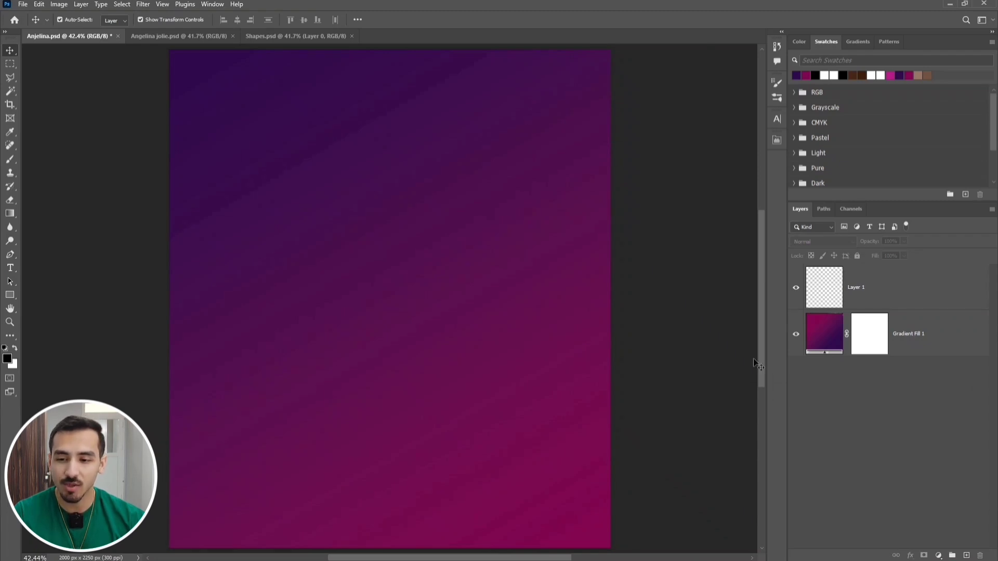
# Stamp a black circle in the middle of Layer 1 with a 1600 px round brush
pyautogui.click(6, 164)
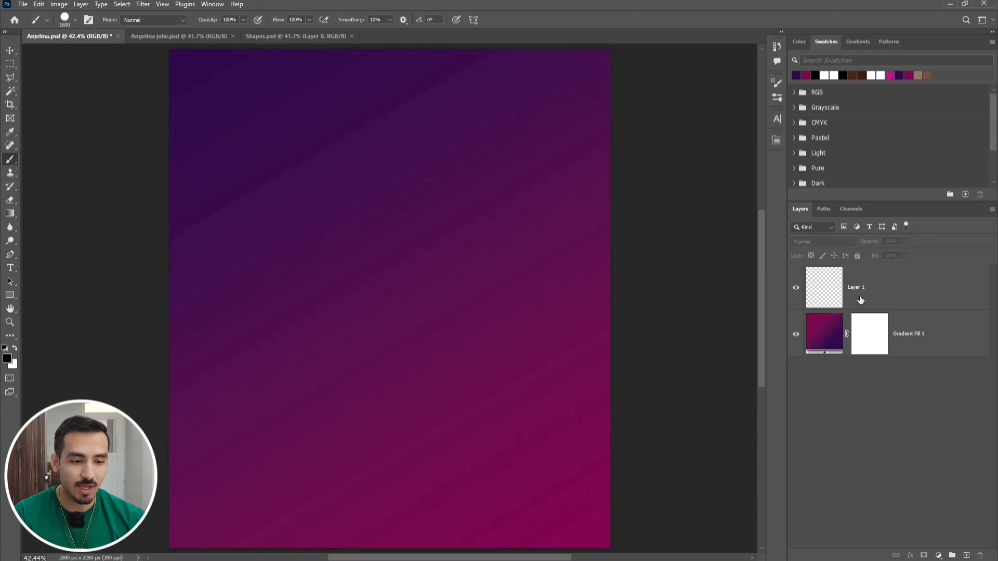
pyautogui.click(864, 299)
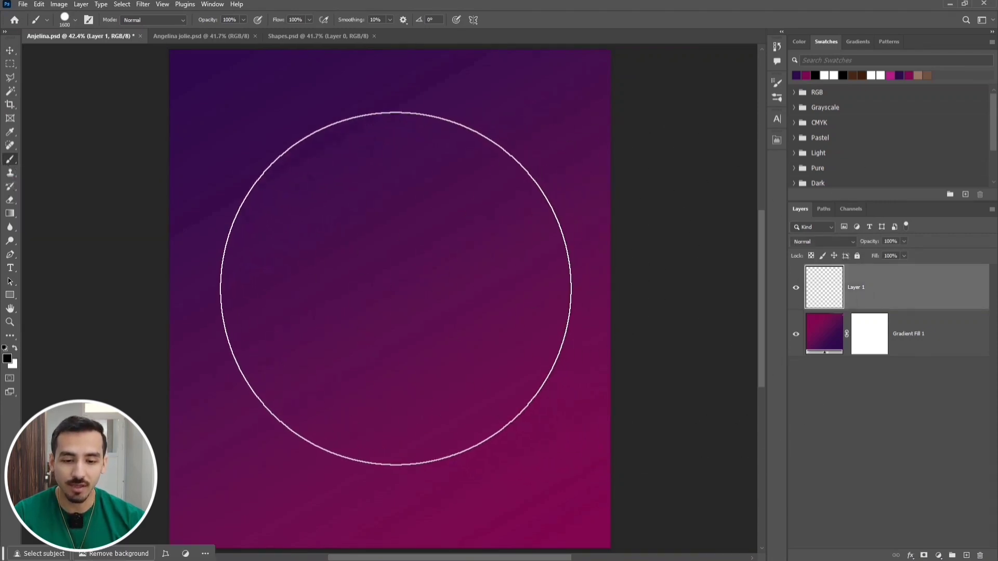
pyautogui.click(393, 285)
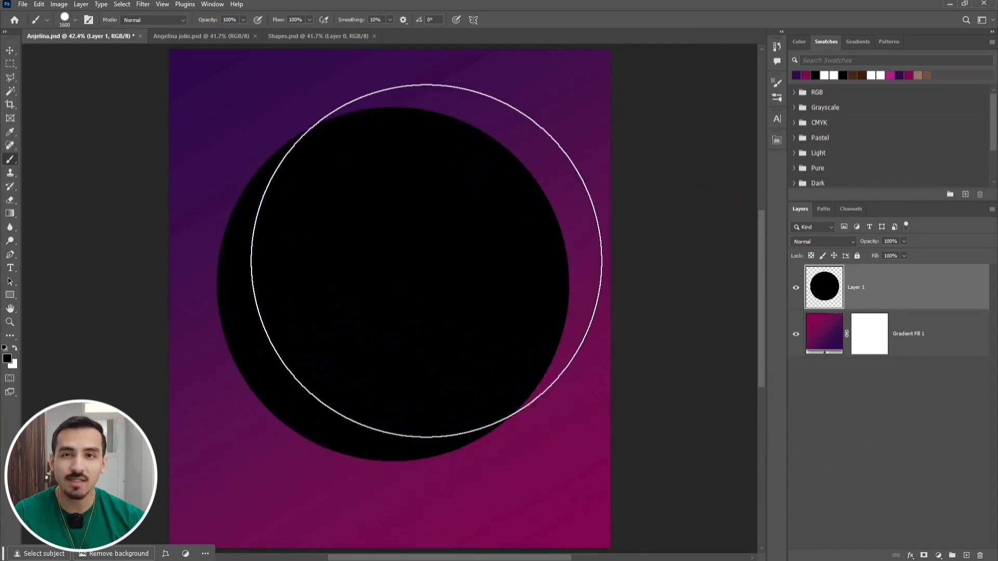
# Move the black circle to the canvas centre, at X 1000 px and Y about 1001 px
pyautogui.hotkey('ctrl', 't')
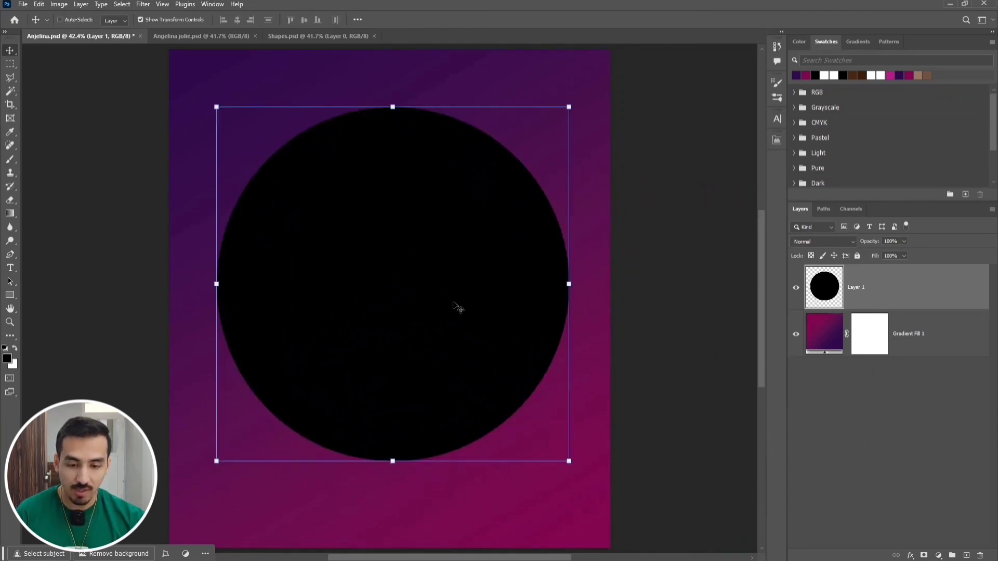
pyautogui.moveTo(460, 292); pyautogui.dragTo(460, 296)
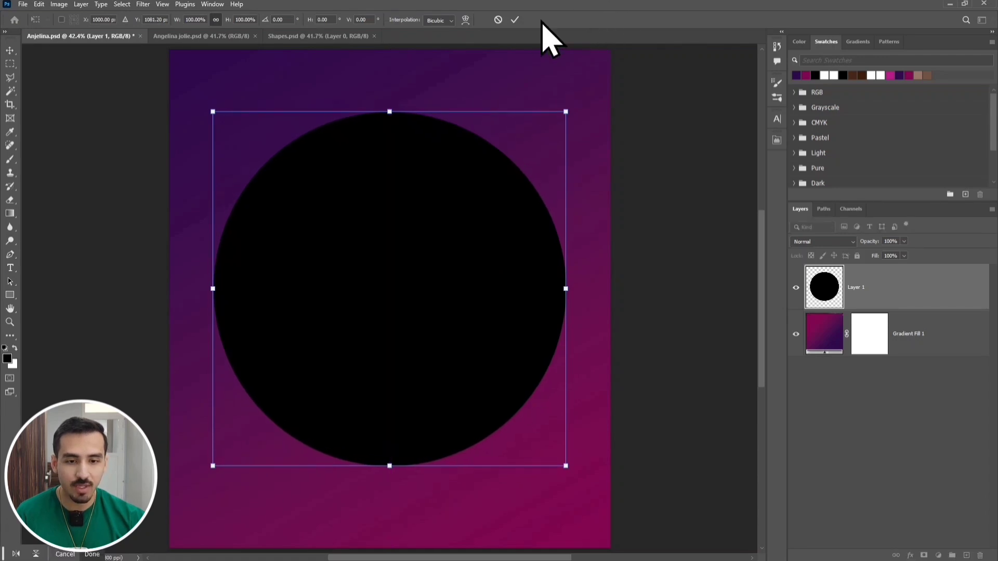
pyautogui.click(515, 20)
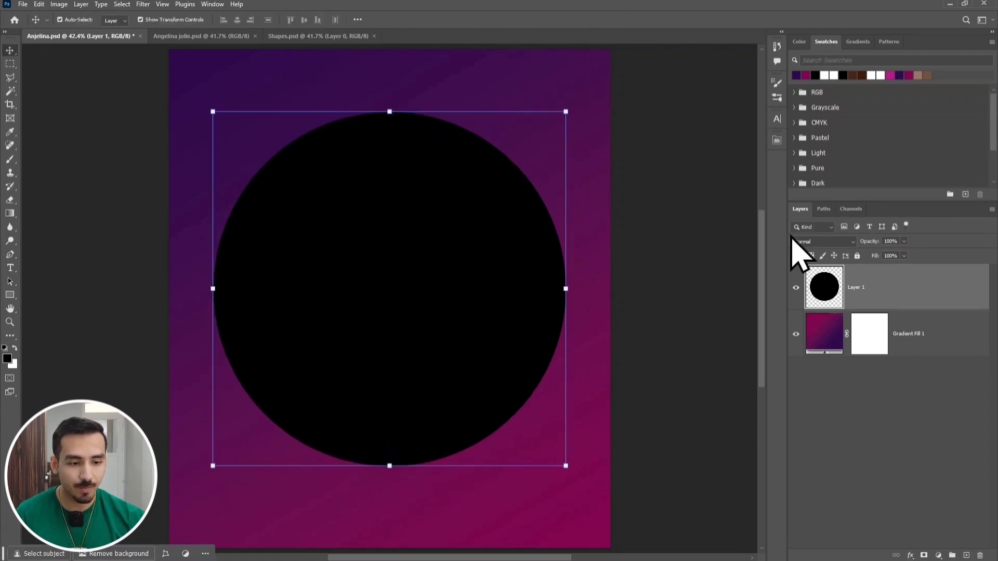
# Add a Gradient Overlay to the circle layer using the pink-to-violet preset that starts the third row of the Purples group
pyautogui.doubleClick(904, 287)
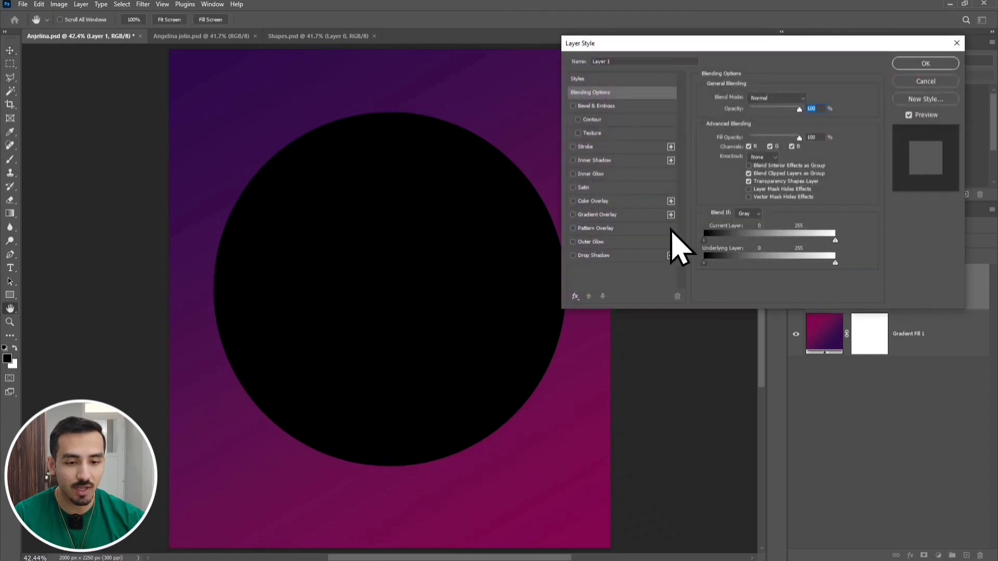
pyautogui.click(585, 215)
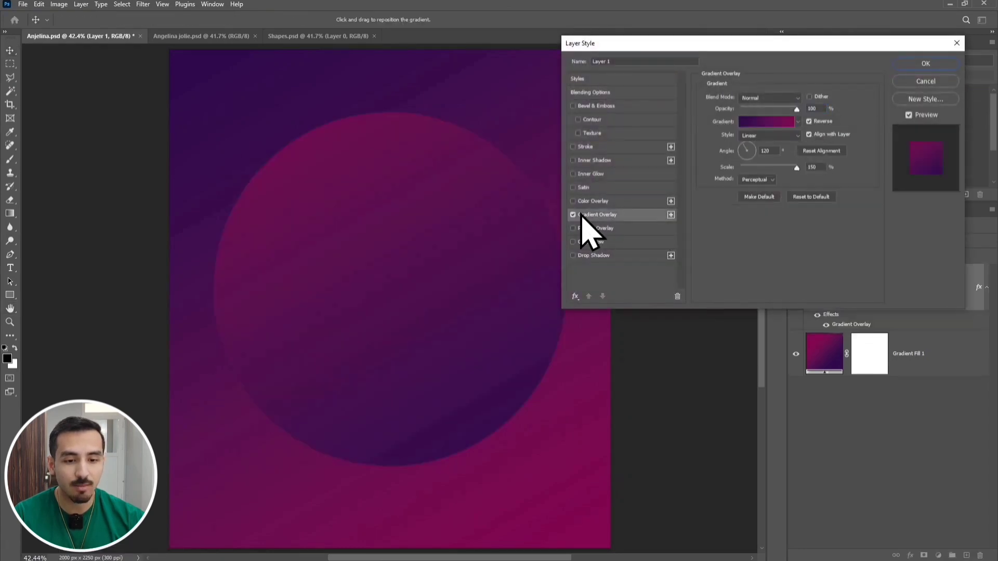
pyautogui.click(798, 121)
pyautogui.scroll(3, 728, 192)
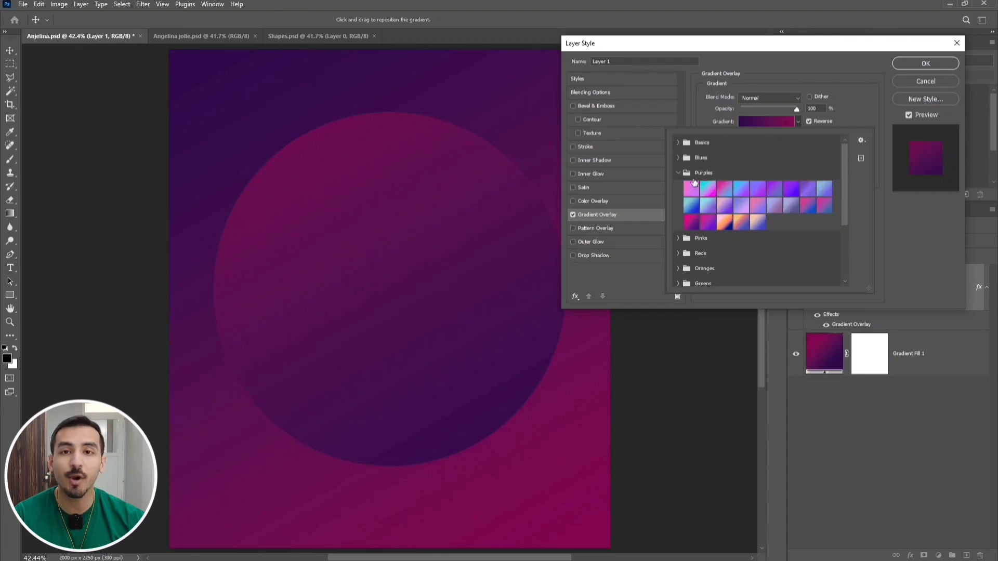
pyautogui.click(690, 228)
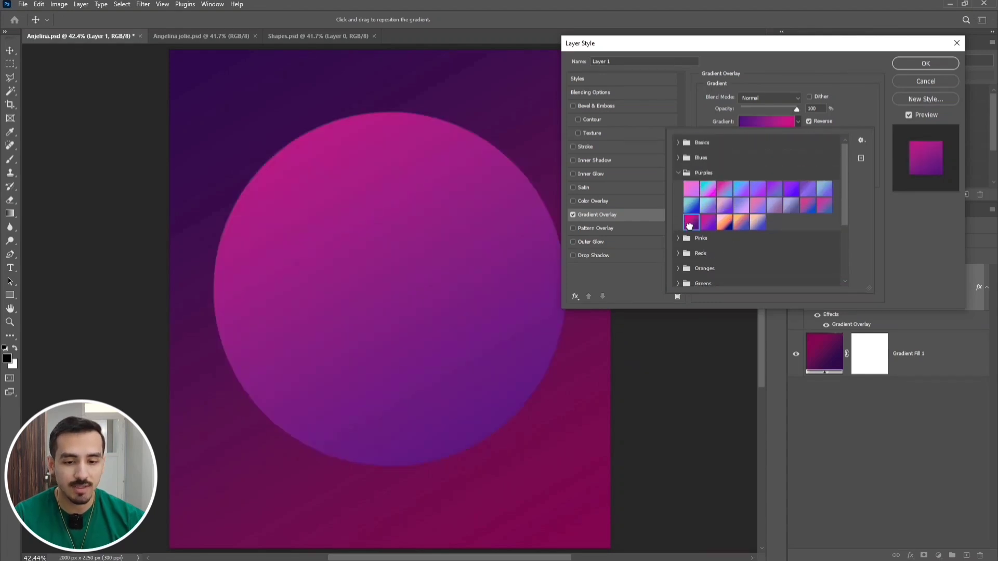
pyautogui.click(853, 110)
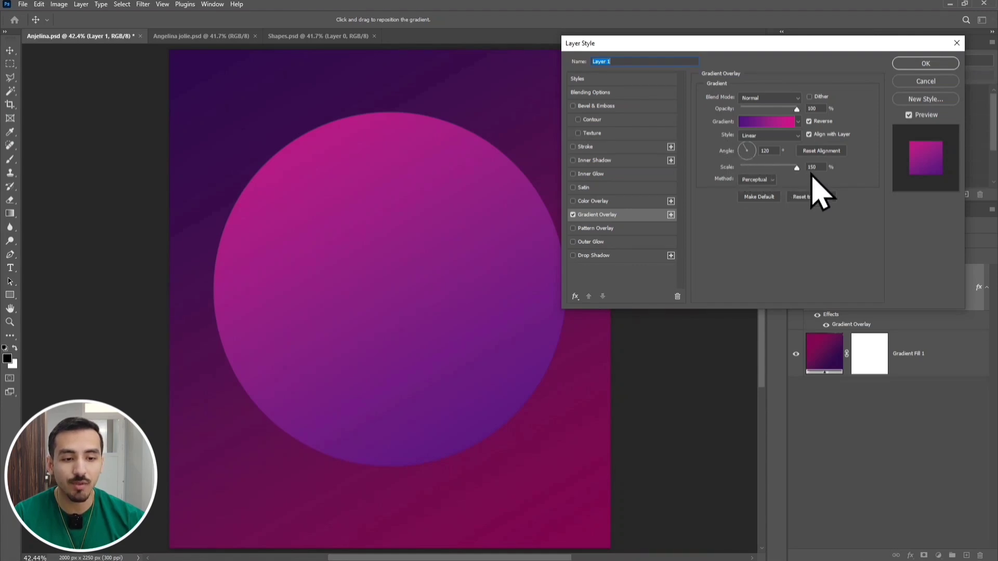
pyautogui.click(919, 63)
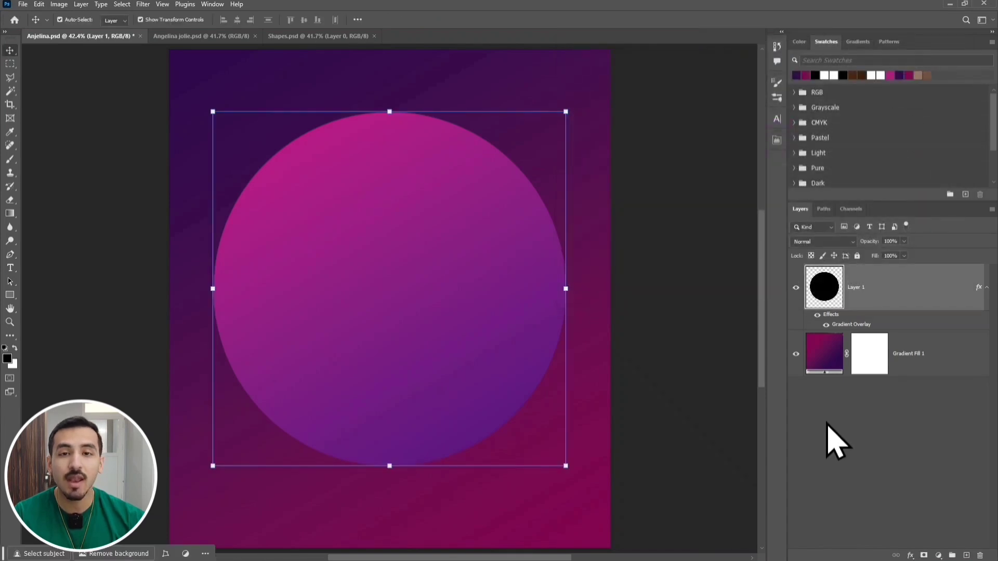
pyautogui.click(827, 424)
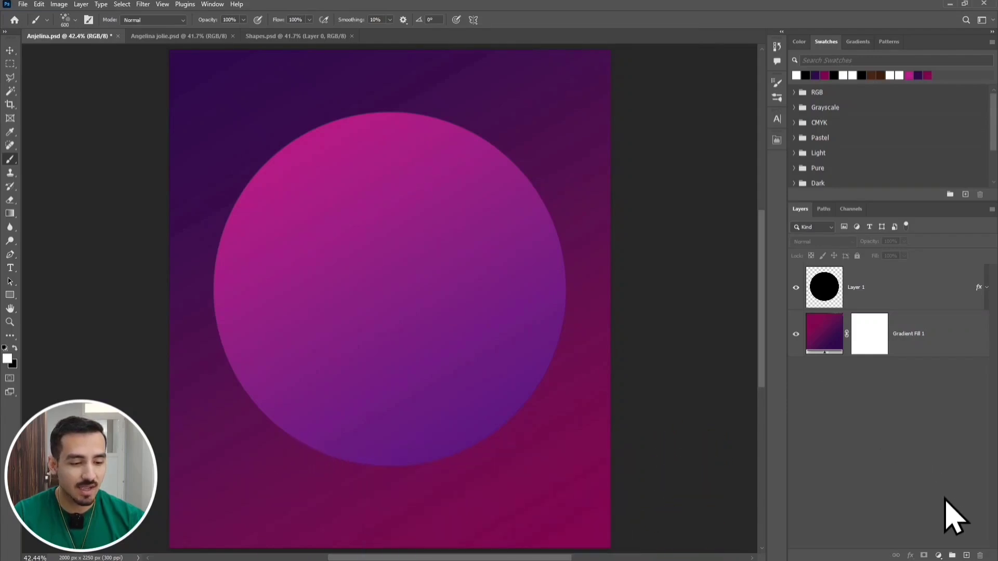
# On a new layer, stamp white bubbles with the 600 px brush over the circle's upper-right edge and place it beneath the circle layer
pyautogui.click(966, 554)
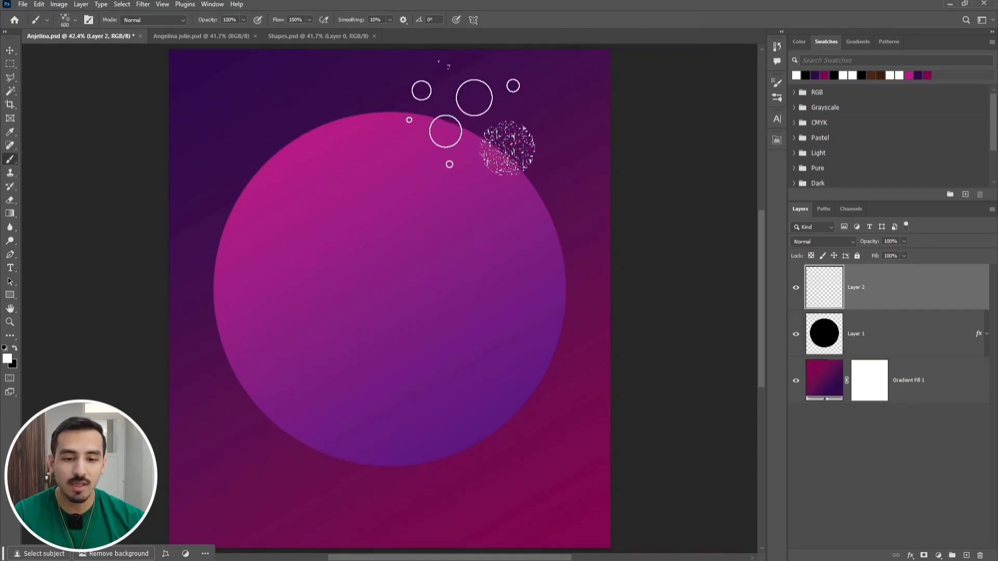
pyautogui.click(7, 358)
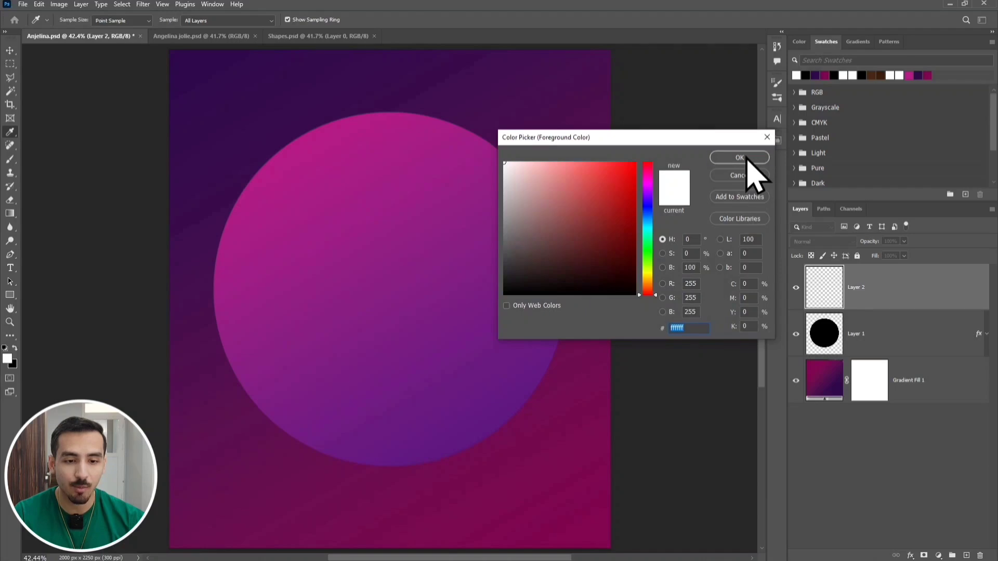
pyautogui.click(745, 157)
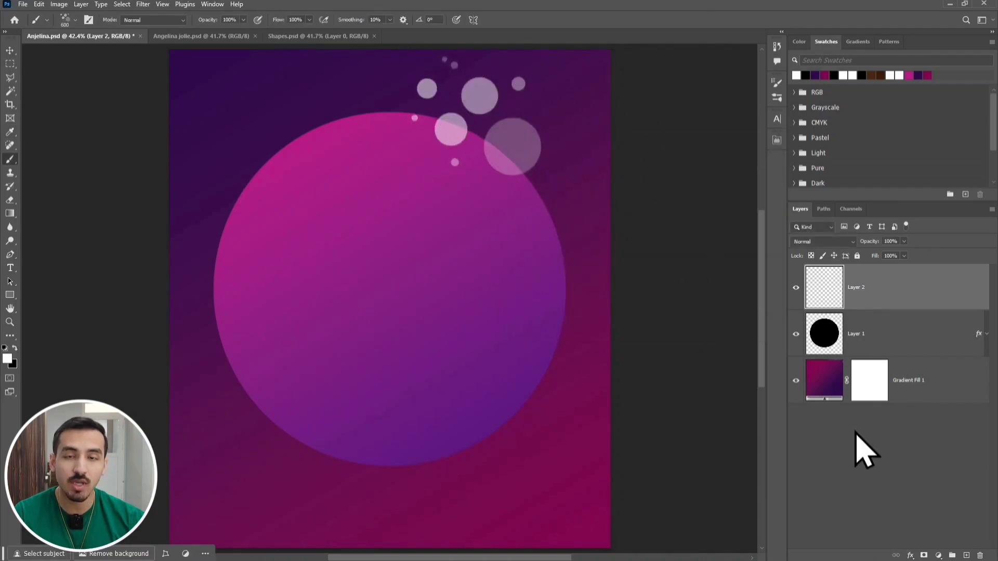
pyautogui.moveTo(901, 295); pyautogui.dragTo(894, 343)
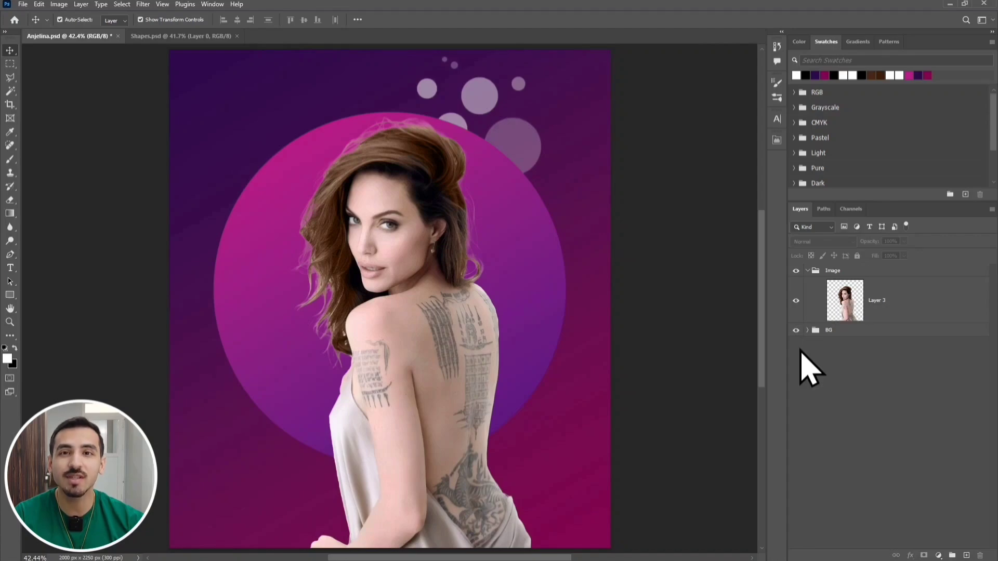
# Convert the woman's cutout layer in the Image group to a smart object
pyautogui.click(888, 301)
pyautogui.rightClick(888, 302)
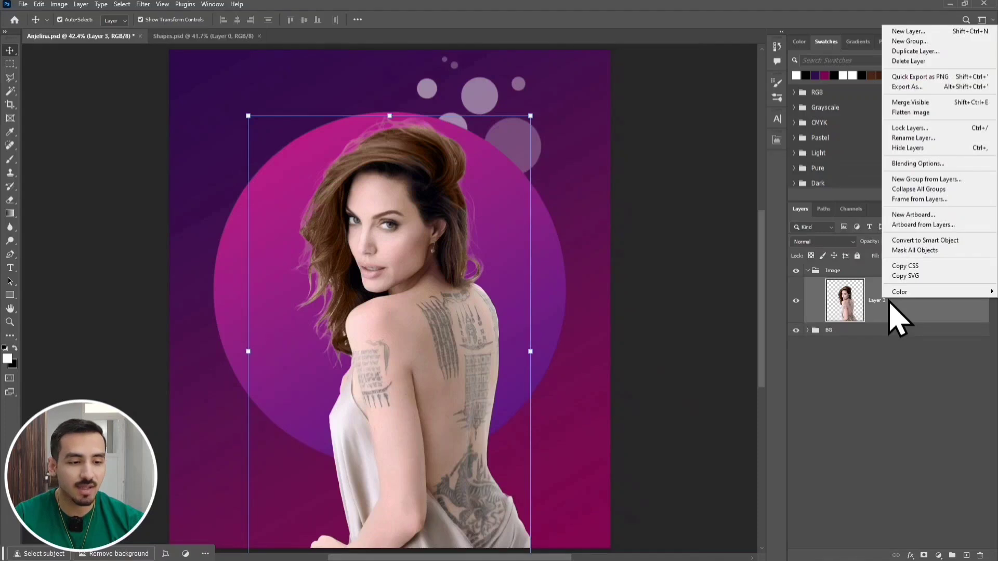
pyautogui.click(946, 240)
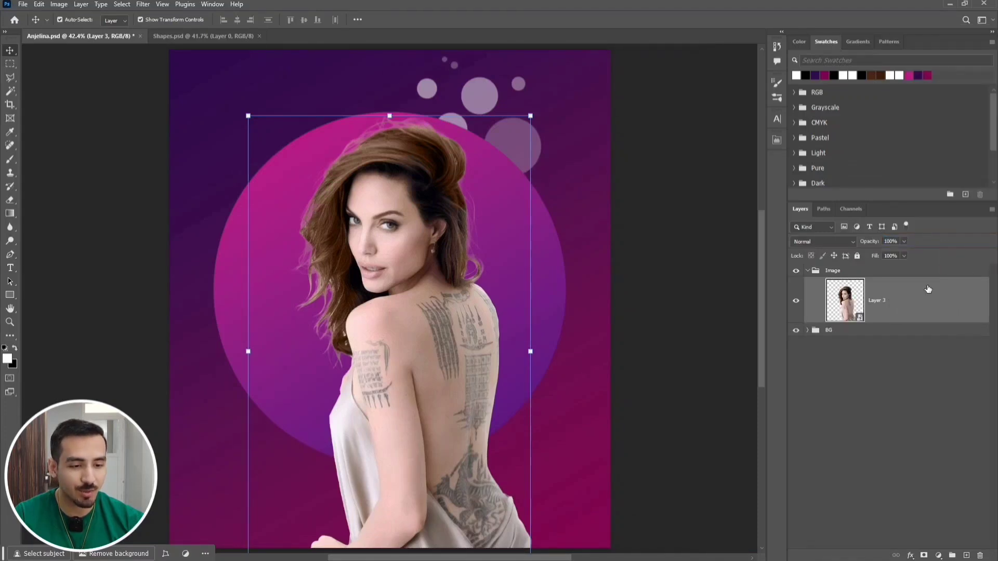
# Turn the woman's cutout black and white with a black Color Overlay in Hue blend mode at 100% opacity
pyautogui.doubleClick(900, 301)
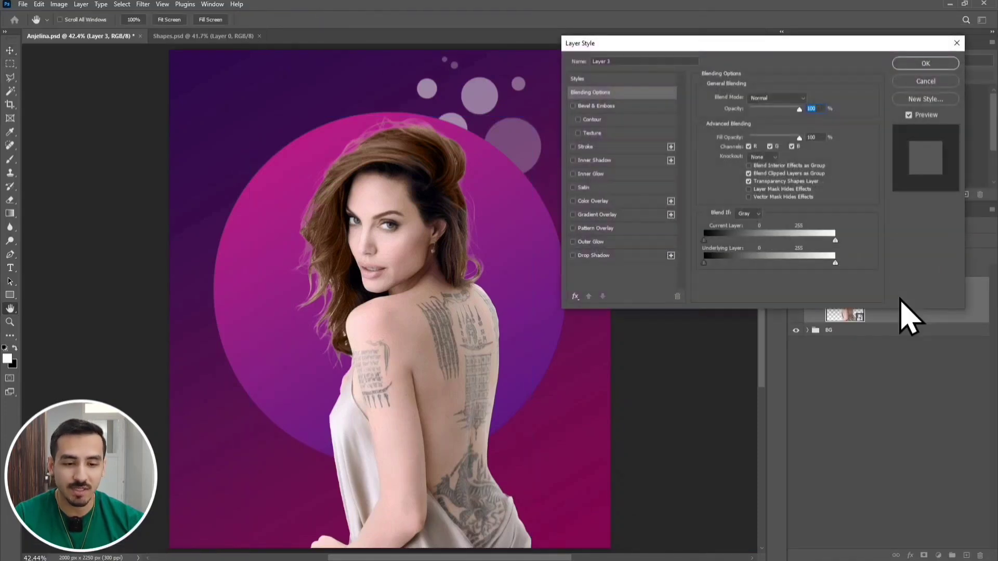
pyautogui.click(595, 201)
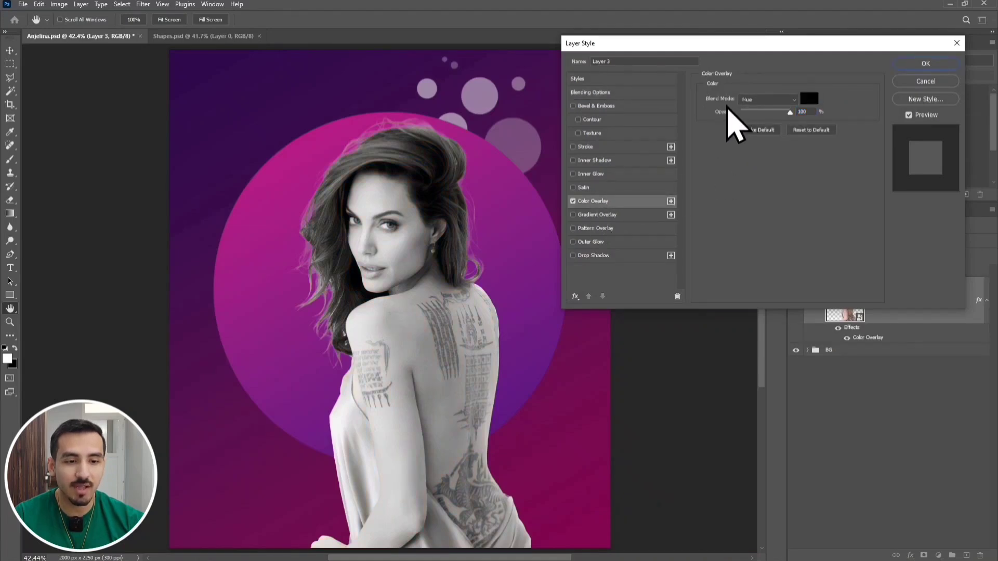
pyautogui.click(810, 98)
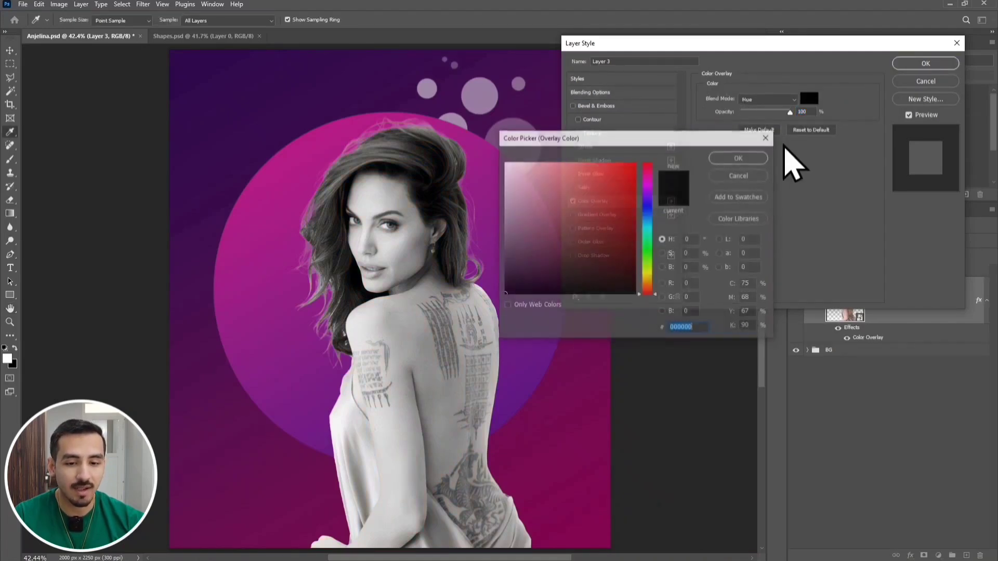
pyautogui.click(738, 158)
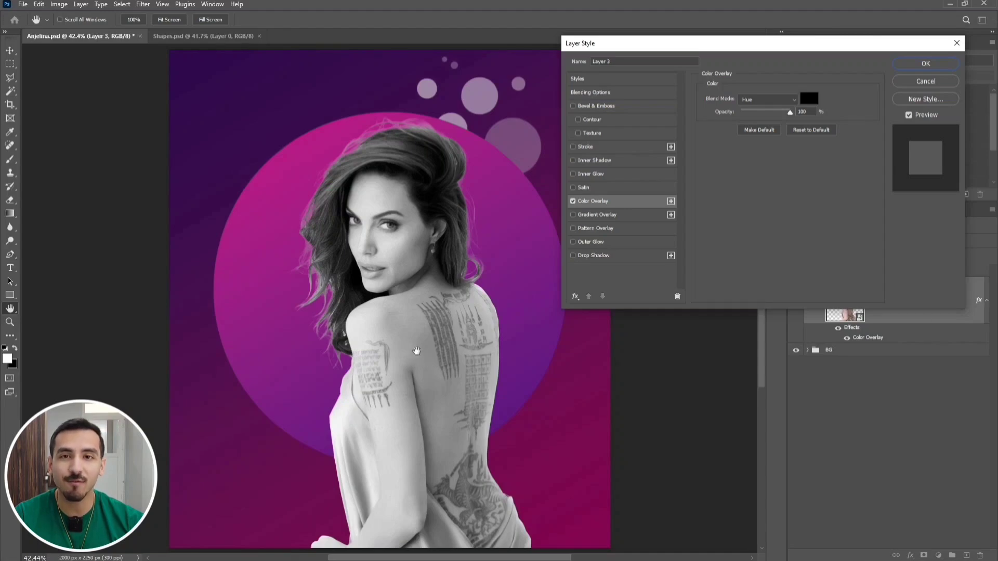
pyautogui.click(931, 65)
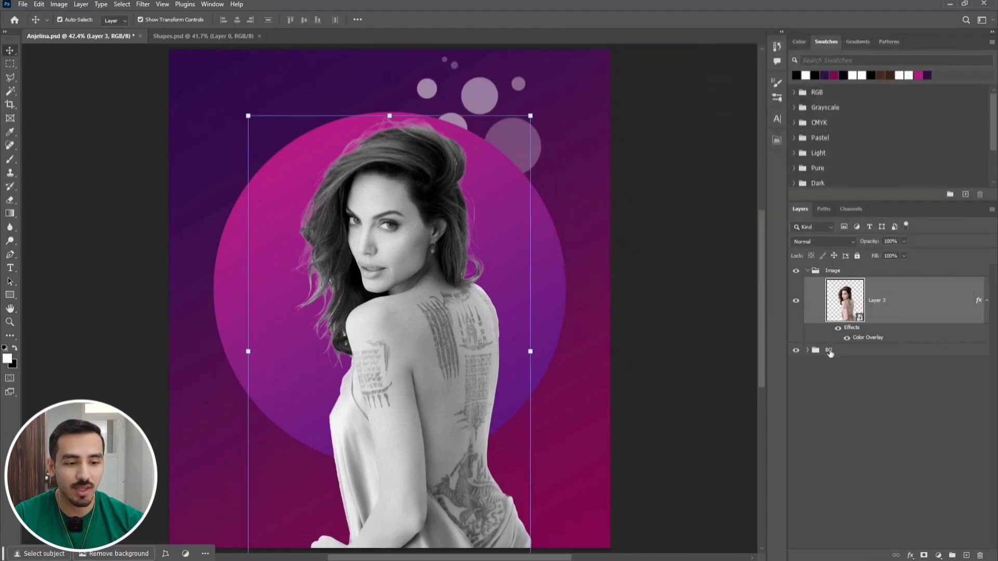
pyautogui.click(811, 416)
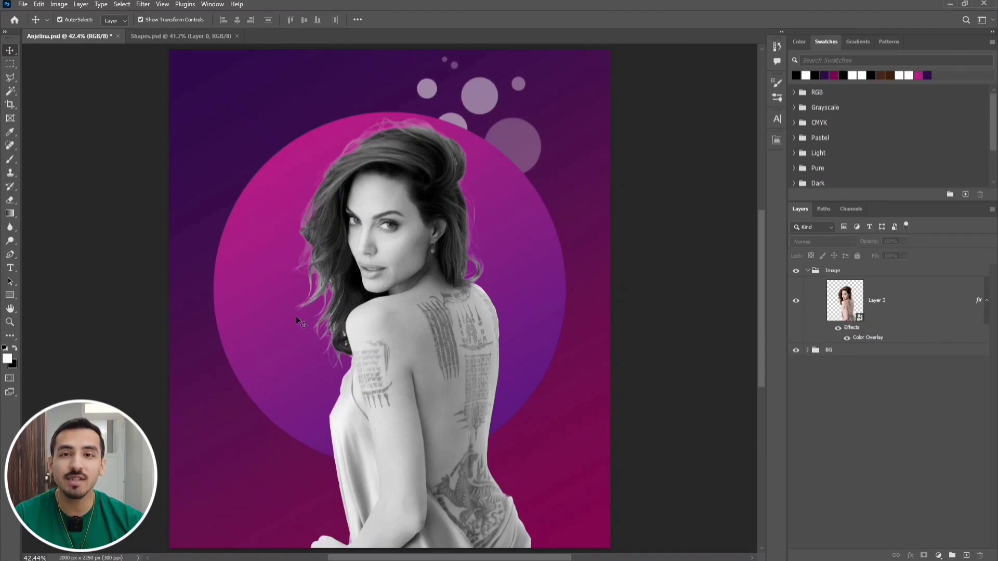
# Enlarge the circle behind the woman from its centre to about 113%
pyautogui.click(263, 283)
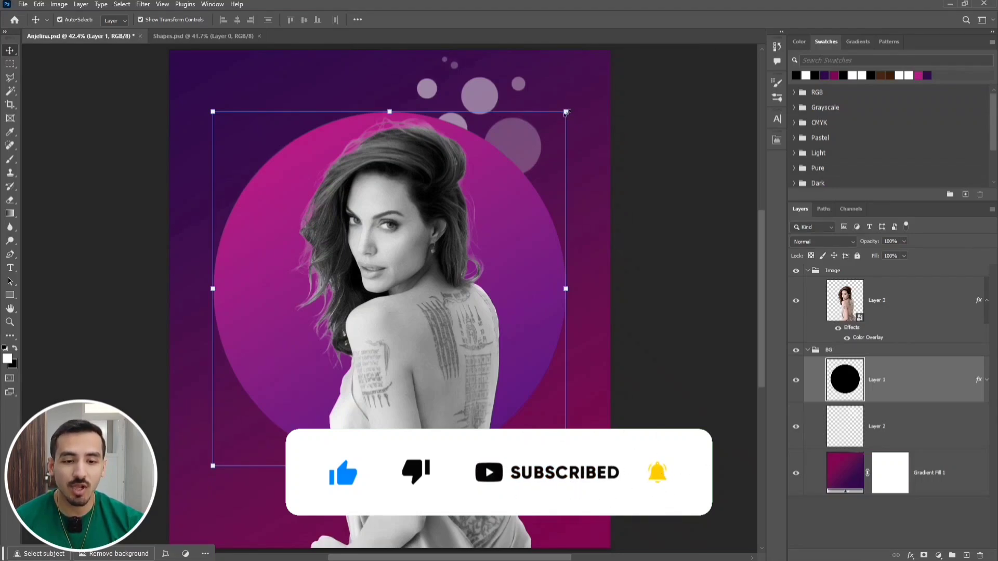
pyautogui.moveTo(566, 112); pyautogui.dragTo(586, 83)
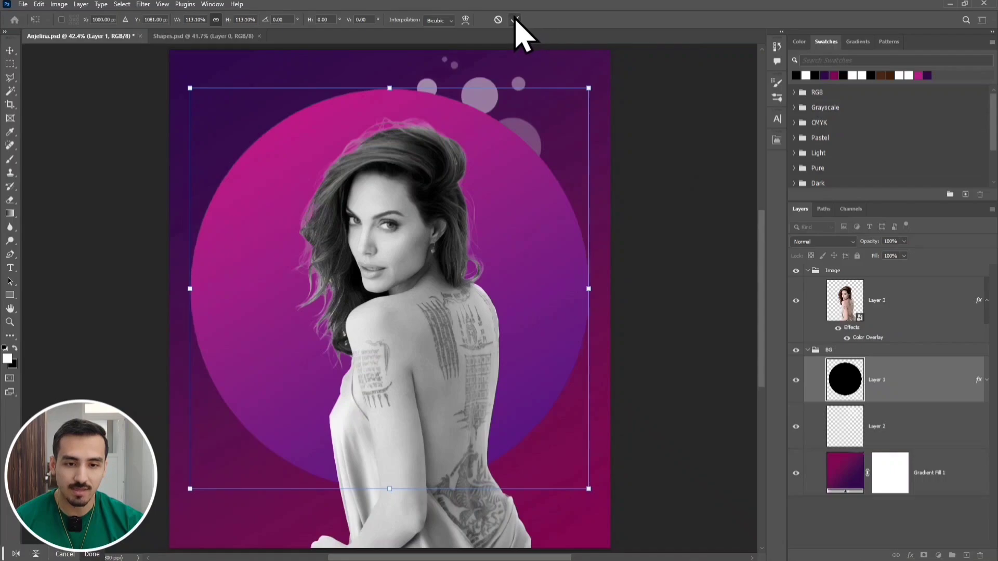
pyautogui.click(514, 19)
pyautogui.click(663, 136)
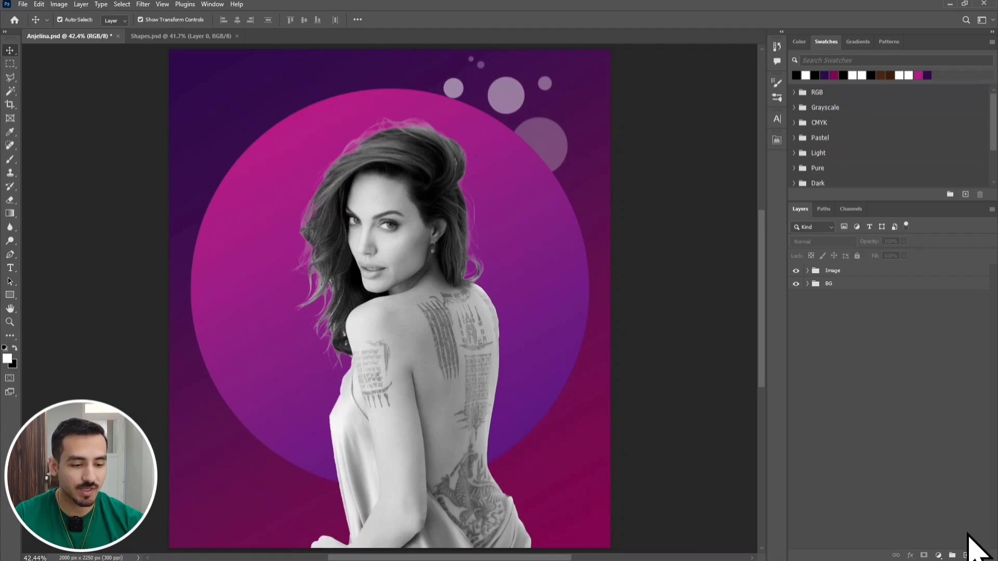
# On a new layer, stamp a white circle over the poster's upper-left area with a hard round 900 px brush
pyautogui.click(967, 555)
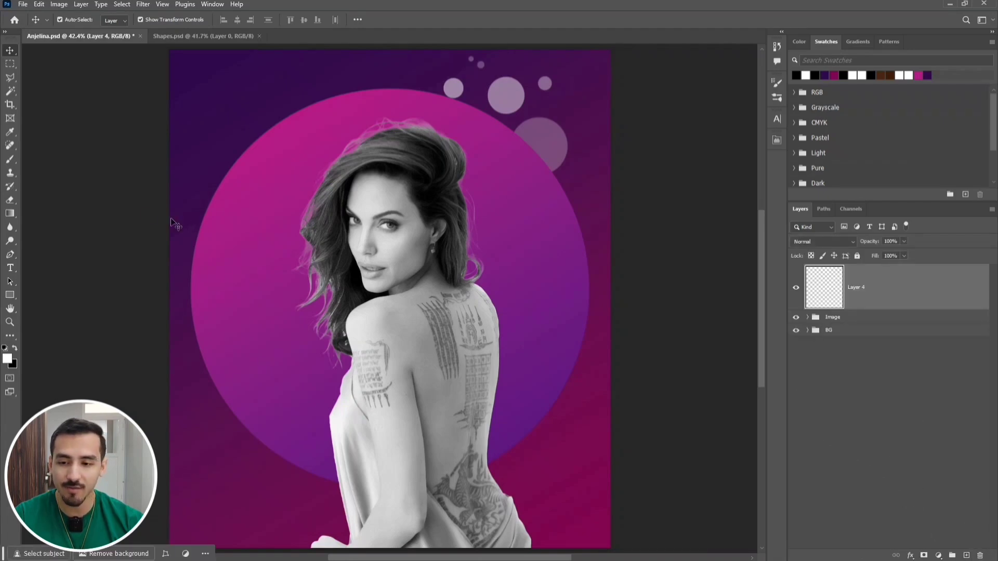
pyautogui.click(10, 160)
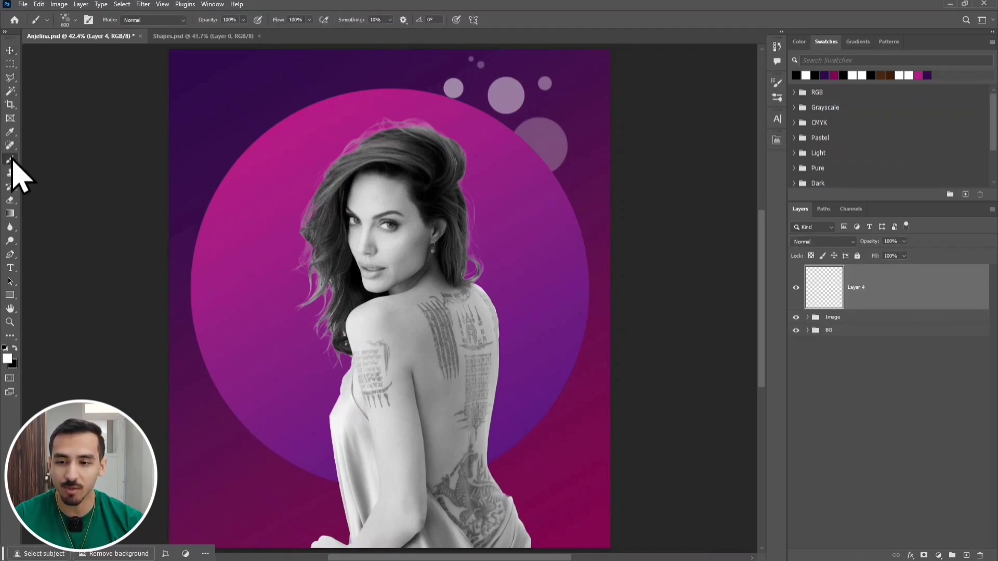
pyautogui.click(76, 20)
pyautogui.click(55, 116)
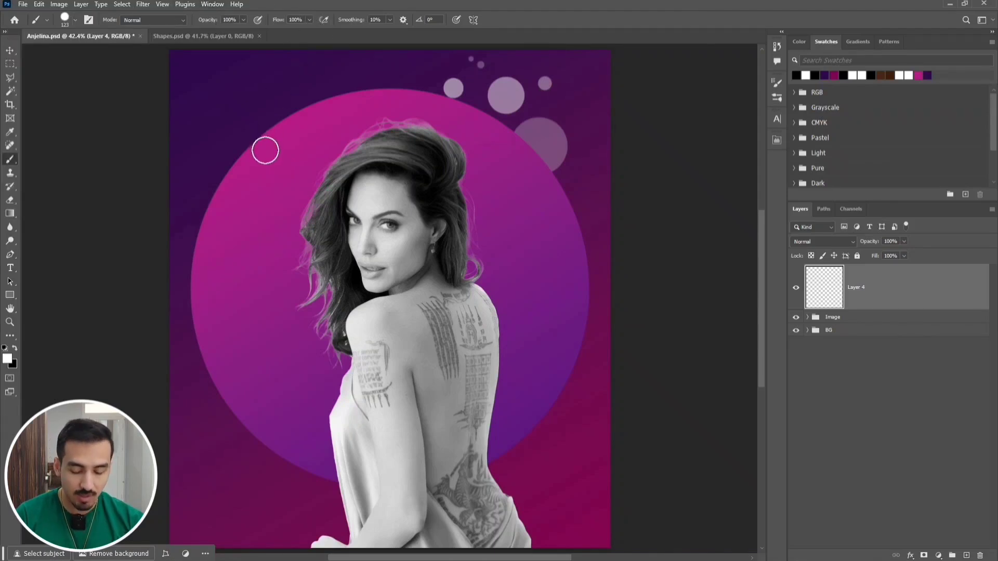
pyautogui.press(']')
pyautogui.press(']')
pyautogui.press(']')
pyautogui.press(']')
pyautogui.press(']')
pyautogui.press(']')
pyautogui.press(']')
pyautogui.press(']')
pyautogui.press(']')
pyautogui.press(']')
pyautogui.press(']')
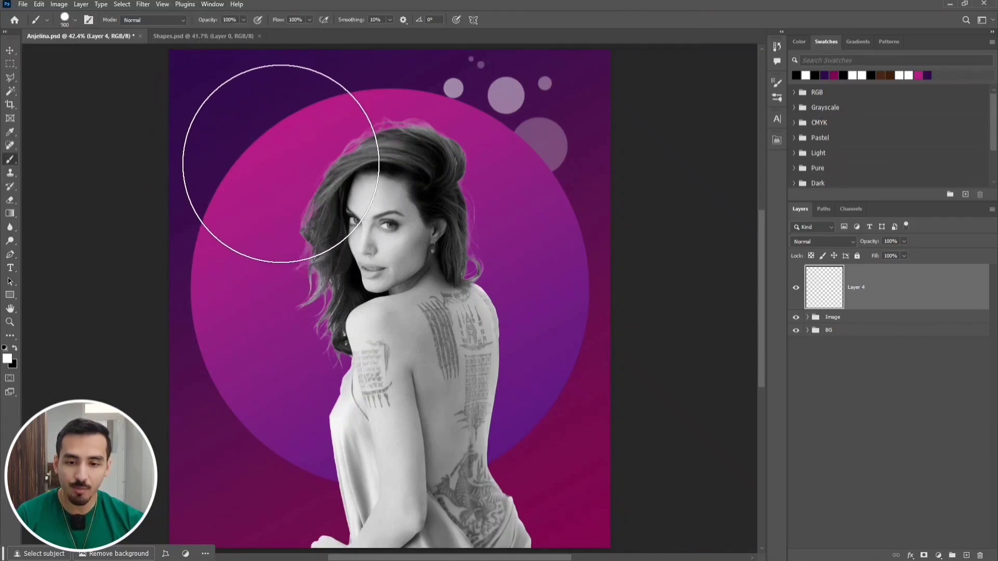
pyautogui.click(277, 160)
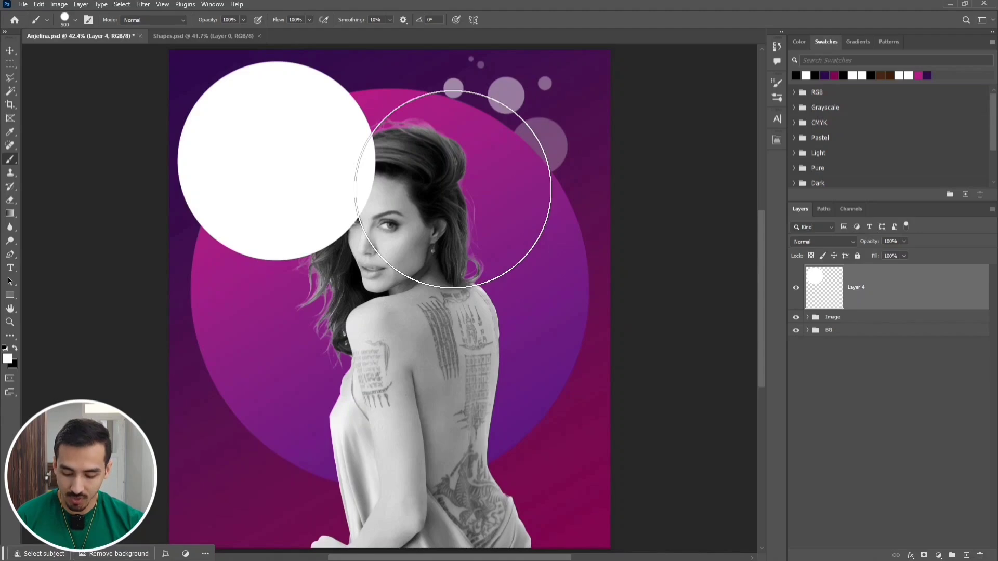
# Try warping the white circle into a curved blob and moving it into the poster's upper-left corner, and delete it
pyautogui.press('v')
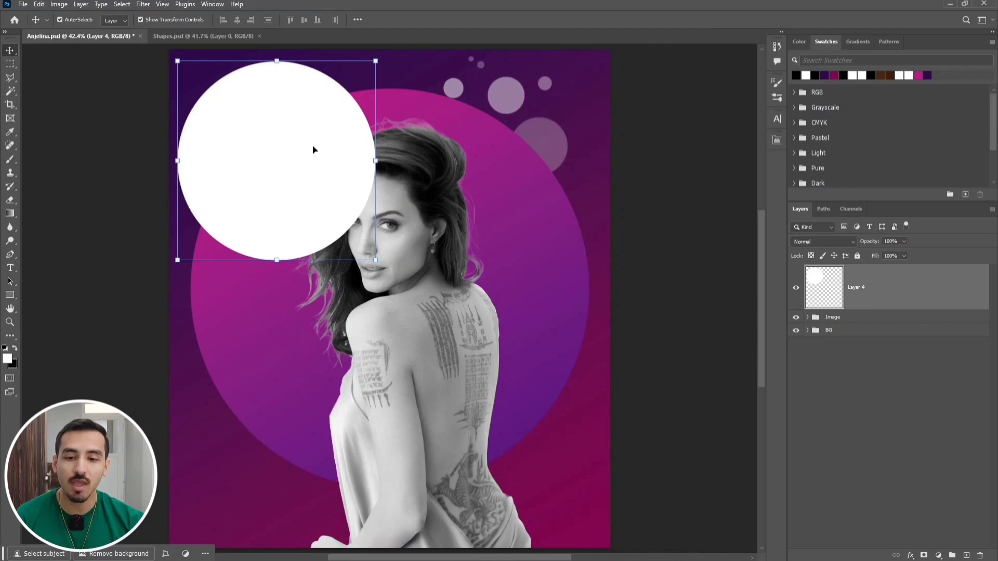
pyautogui.moveTo(313, 150); pyautogui.dragTo(327, 157)
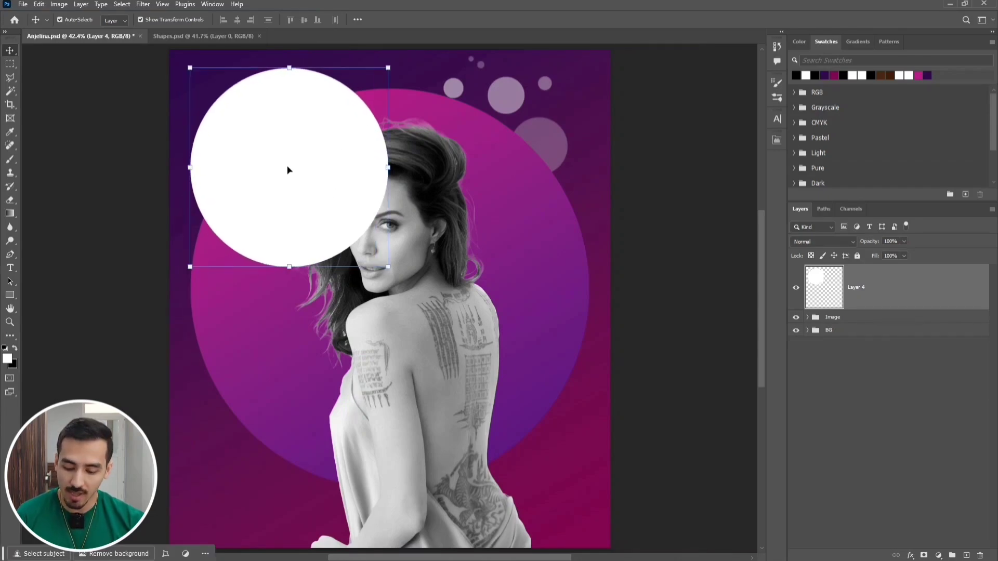
pyautogui.hotkey('ctrl', 't')
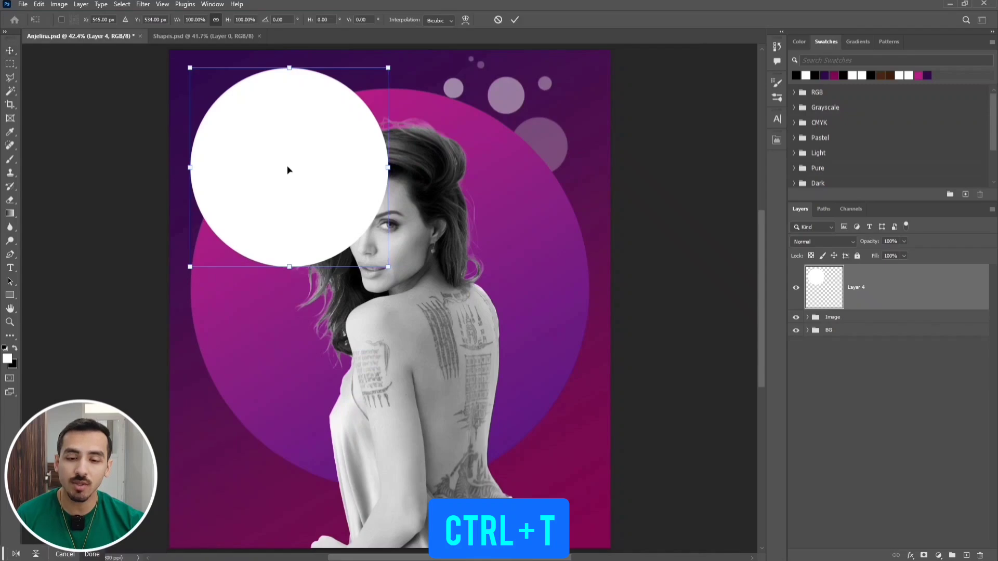
pyautogui.rightClick(288, 169)
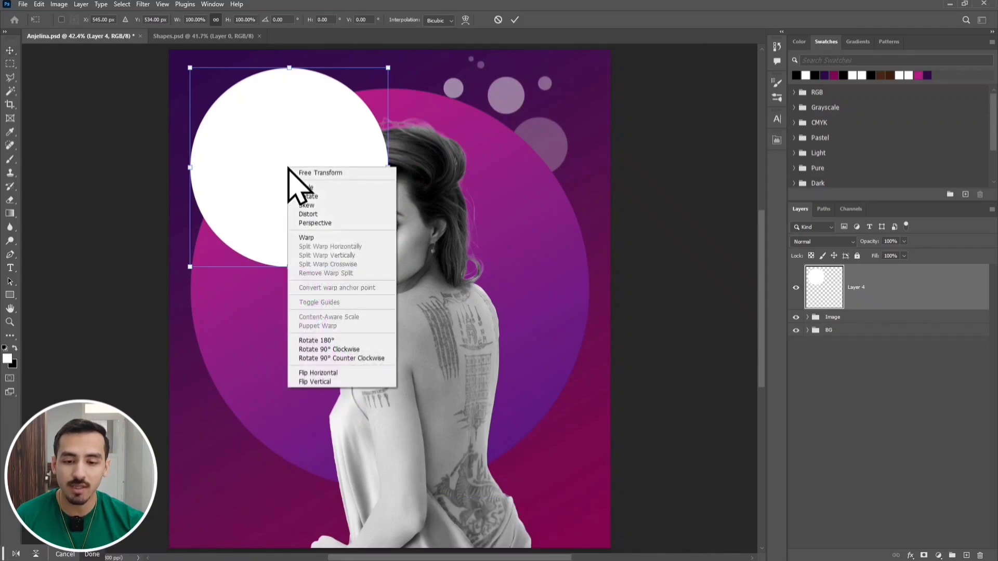
pyautogui.click(332, 239)
pyautogui.moveTo(366, 189); pyautogui.dragTo(359, 96)
pyautogui.click(515, 19)
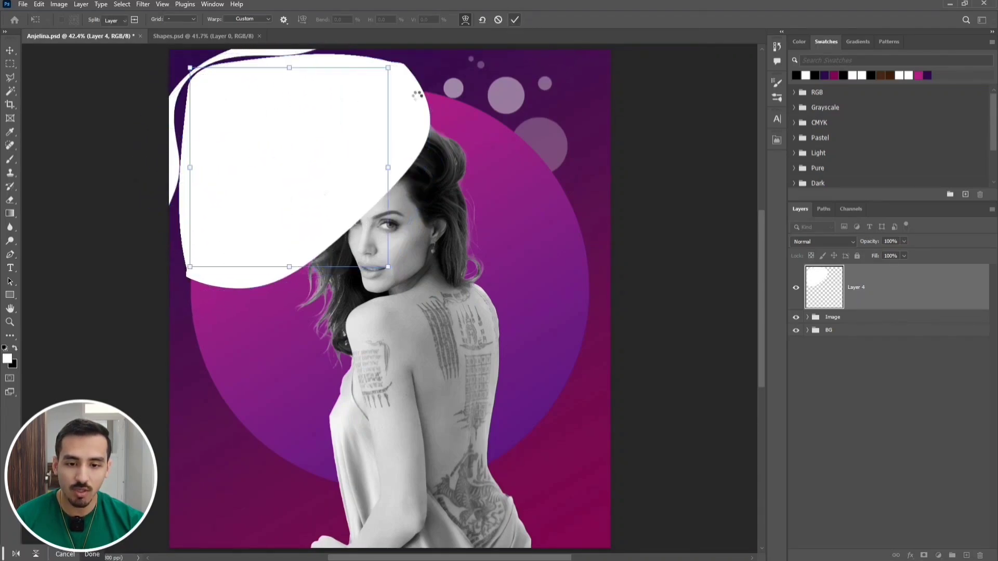
pyautogui.moveTo(304, 177); pyautogui.dragTo(207, 90)
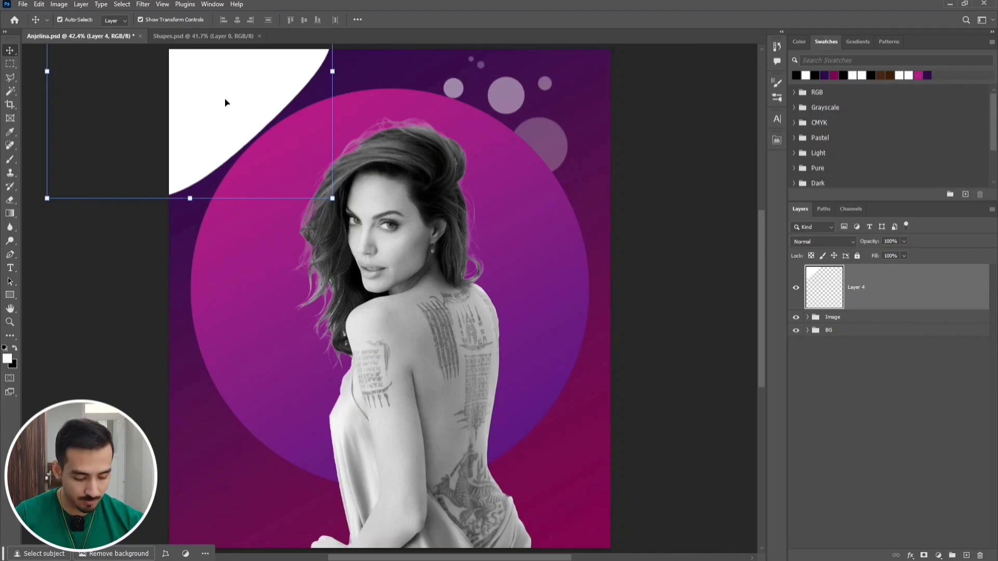
pyautogui.press('Delete')
# Switch to the Shapes.psd document
pyautogui.click(193, 36)
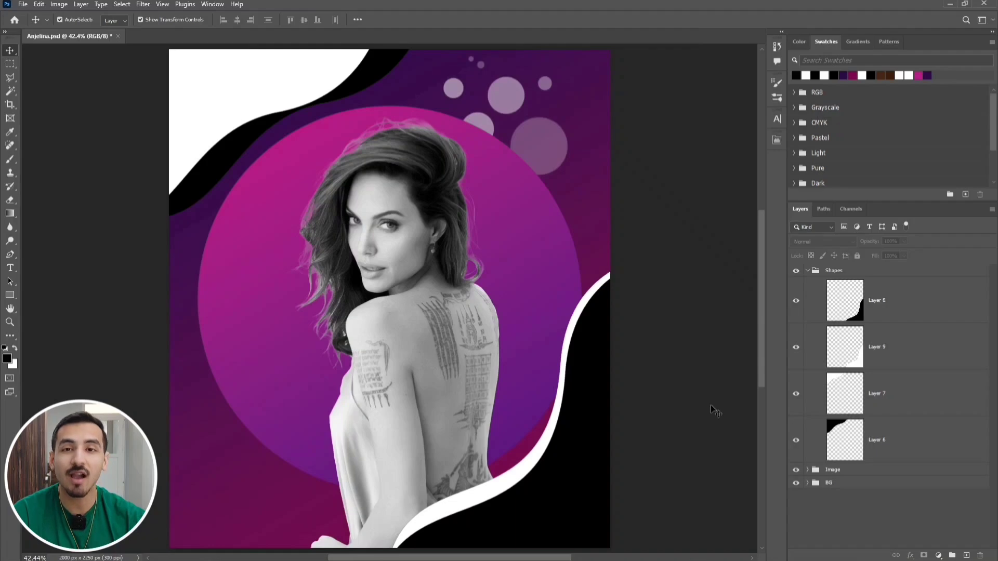
# Apply a linear pink-and-purple Gradient Overlay with Reverse off to the black wave in the lower-right corner (Layer 8)
pyautogui.click(943, 311)
pyautogui.doubleClick(913, 309)
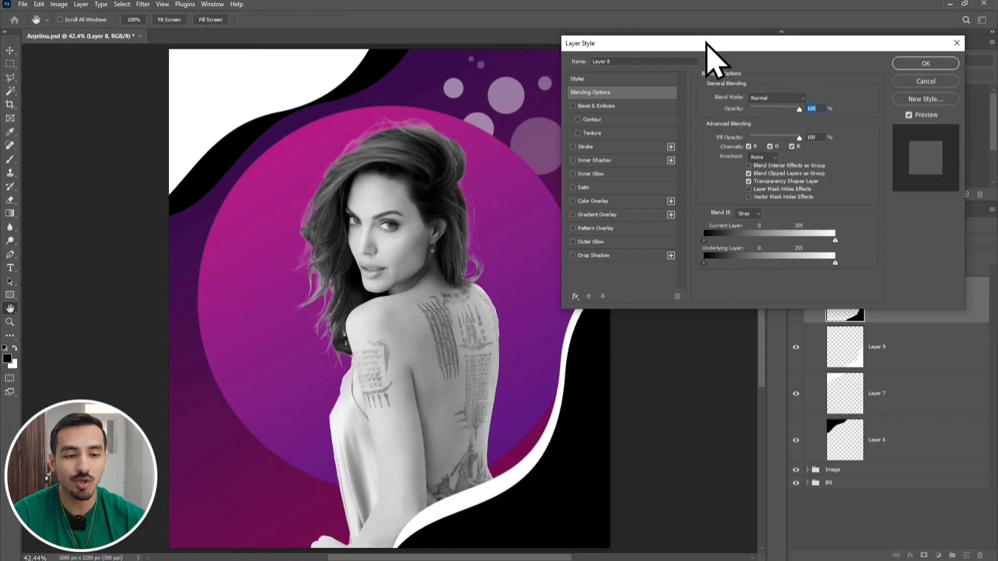
pyautogui.moveTo(707, 43); pyautogui.dragTo(736, 11)
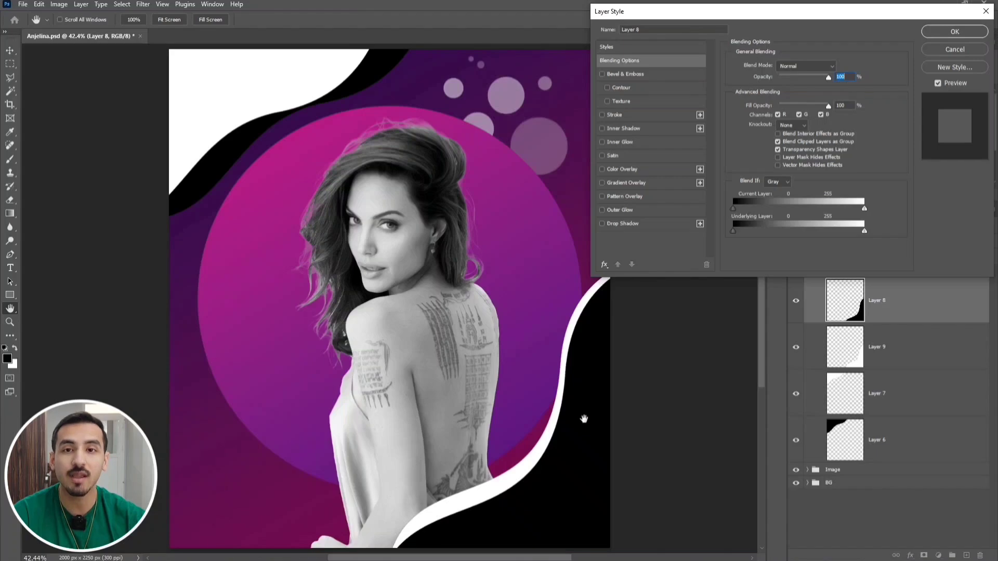
pyautogui.click(625, 183)
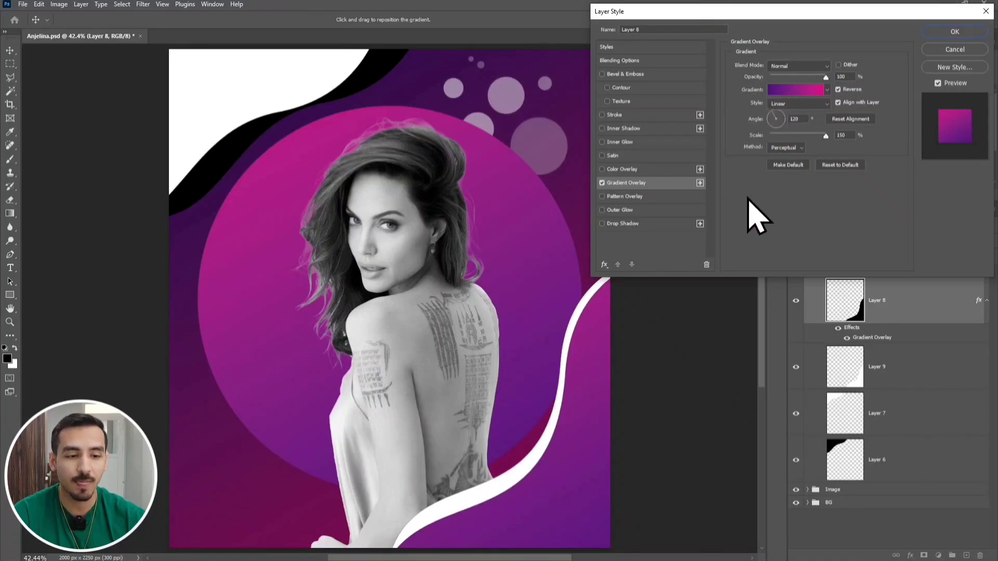
pyautogui.click(838, 90)
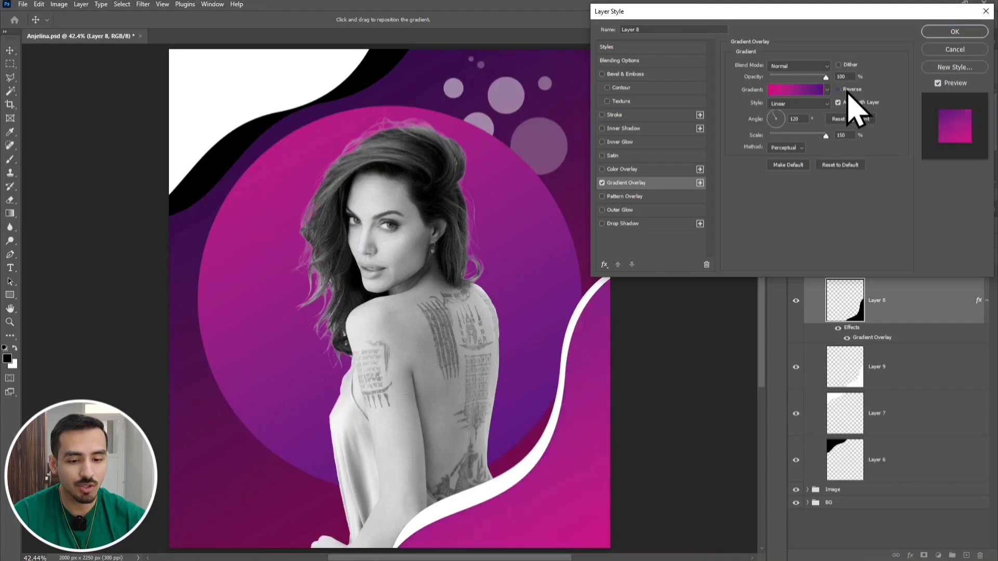
pyautogui.click(957, 33)
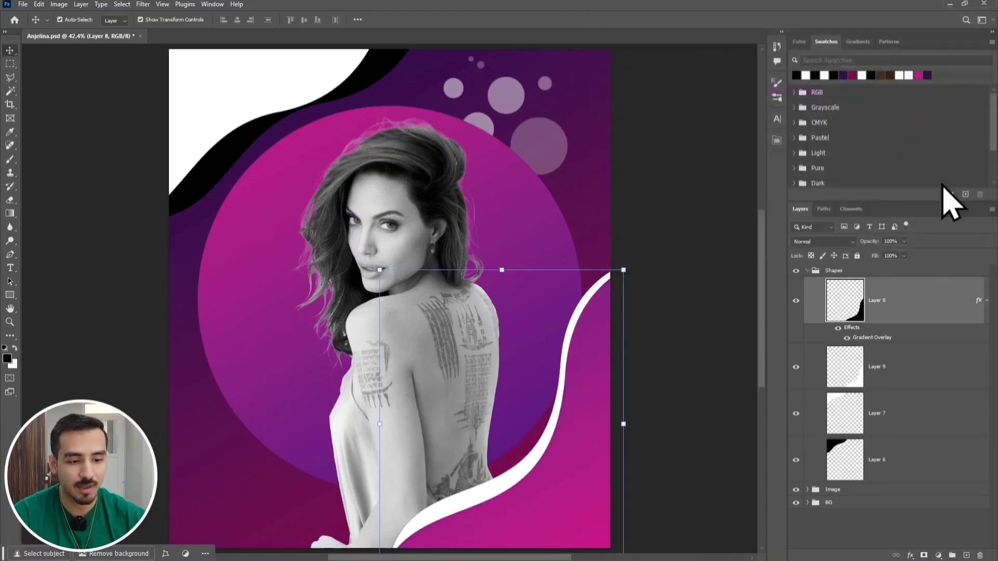
# Apply the pink-and-purple Gradient Overlay with Reverse on to the white wave behind the lower-right shape (Layer 9)
pyautogui.click(906, 369)
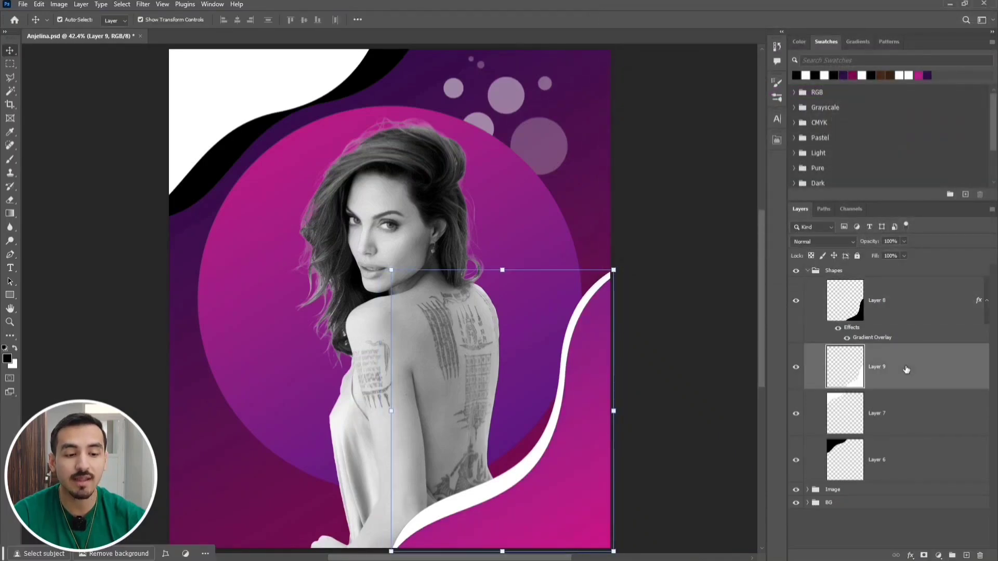
pyautogui.doubleClick(906, 369)
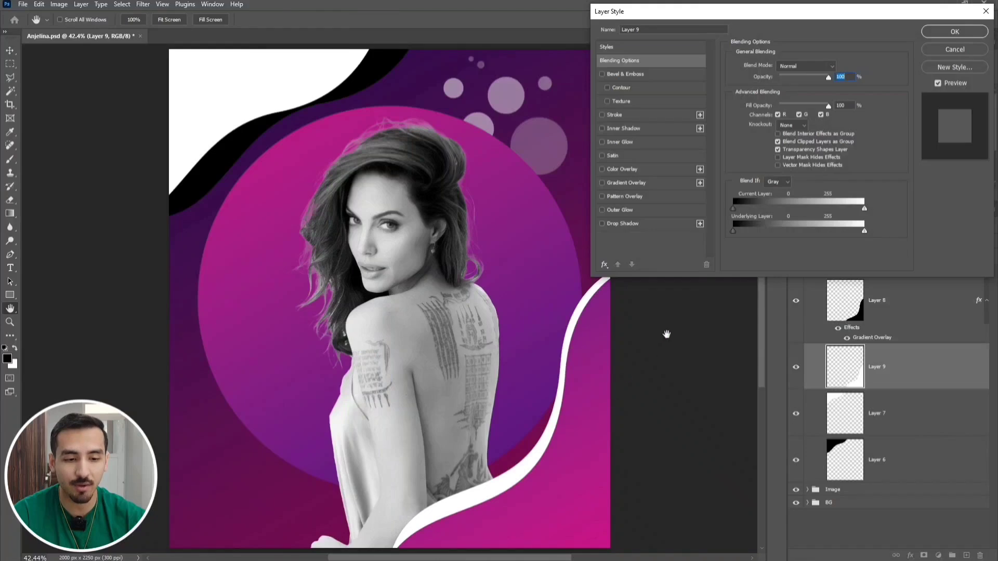
pyautogui.click(635, 183)
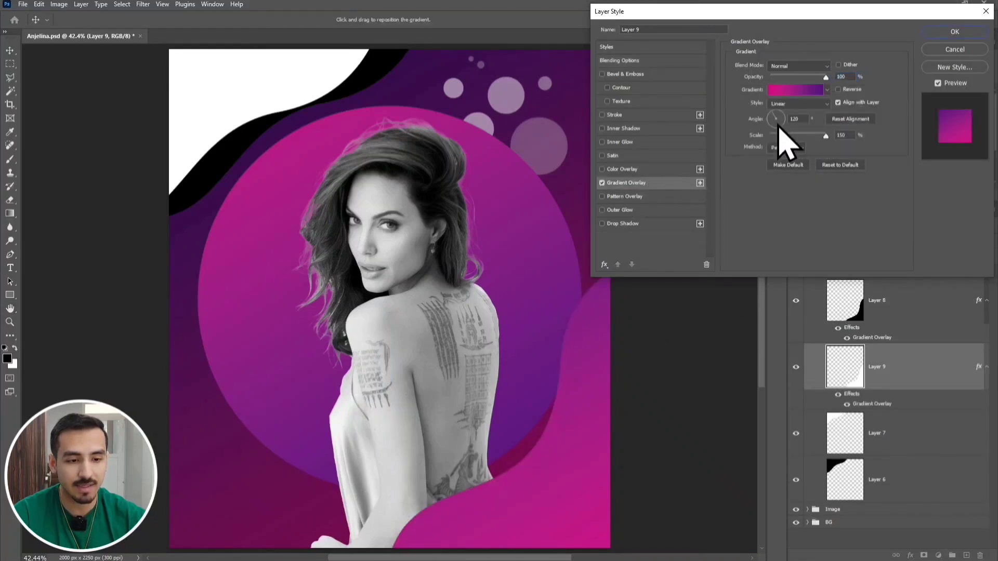
pyautogui.click(839, 89)
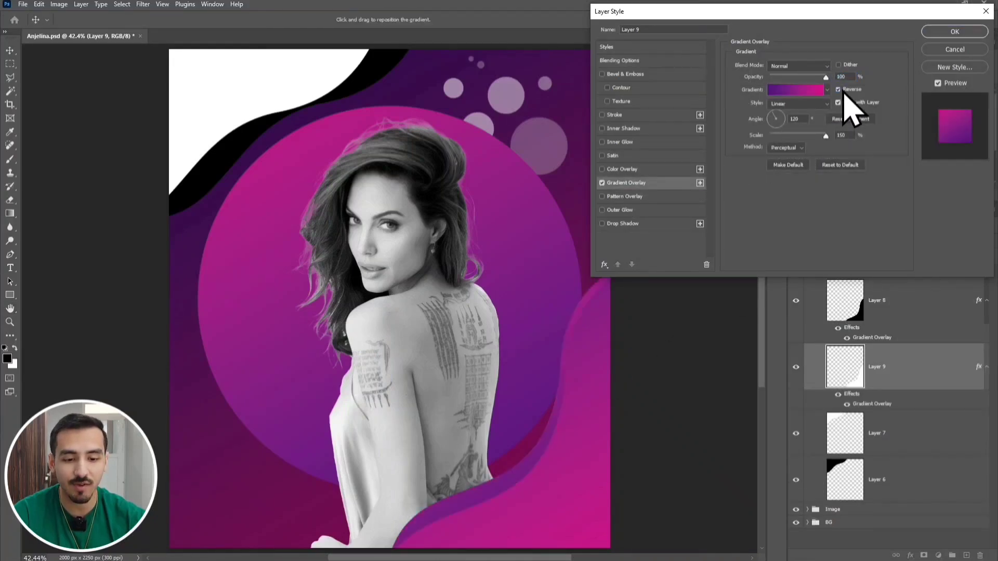
pyautogui.click(955, 31)
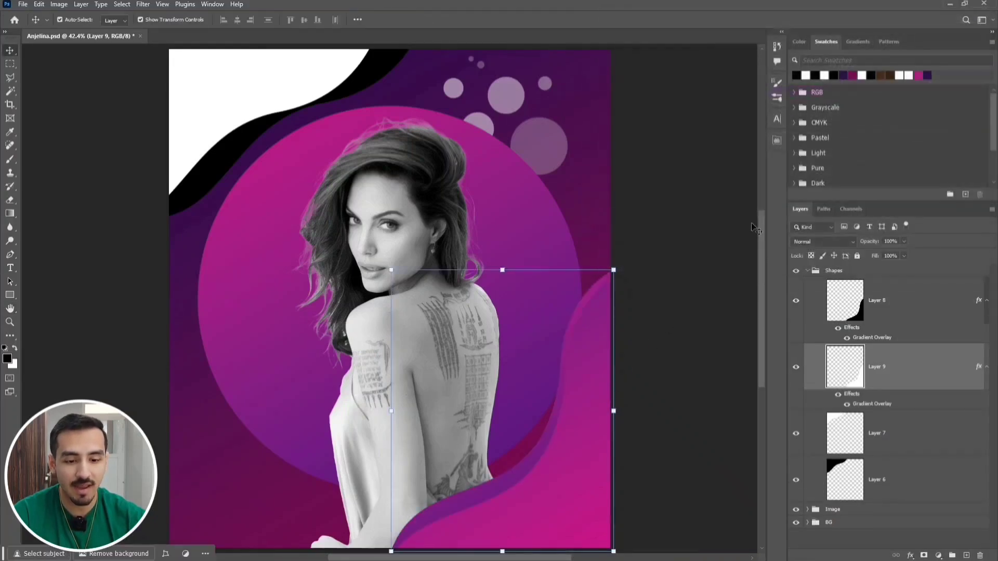
pyautogui.click(828, 543)
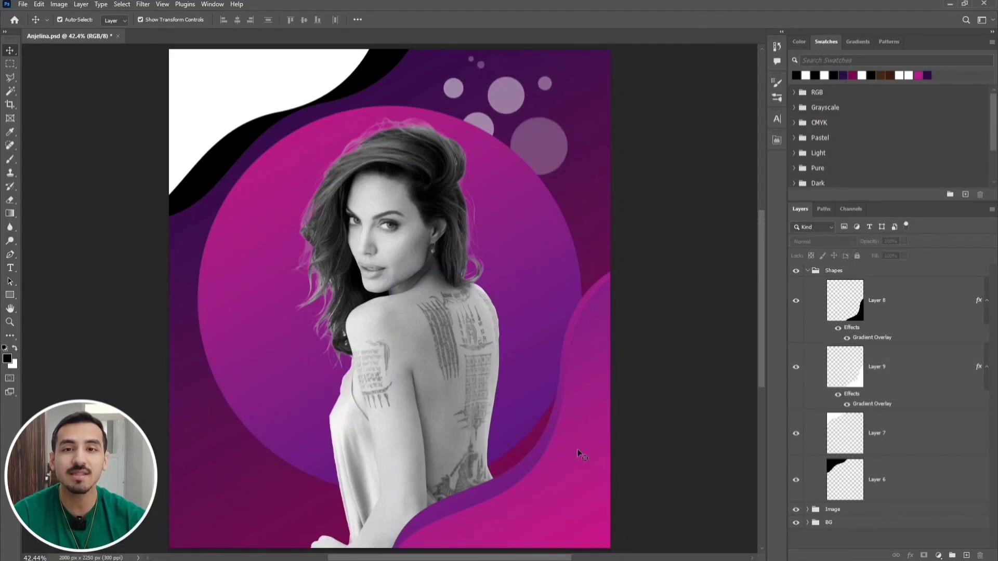
# Apply the reversed pink-and-purple Gradient Overlay to the white wave in the upper-left corner (Layer 7)
pyautogui.doubleClick(932, 436)
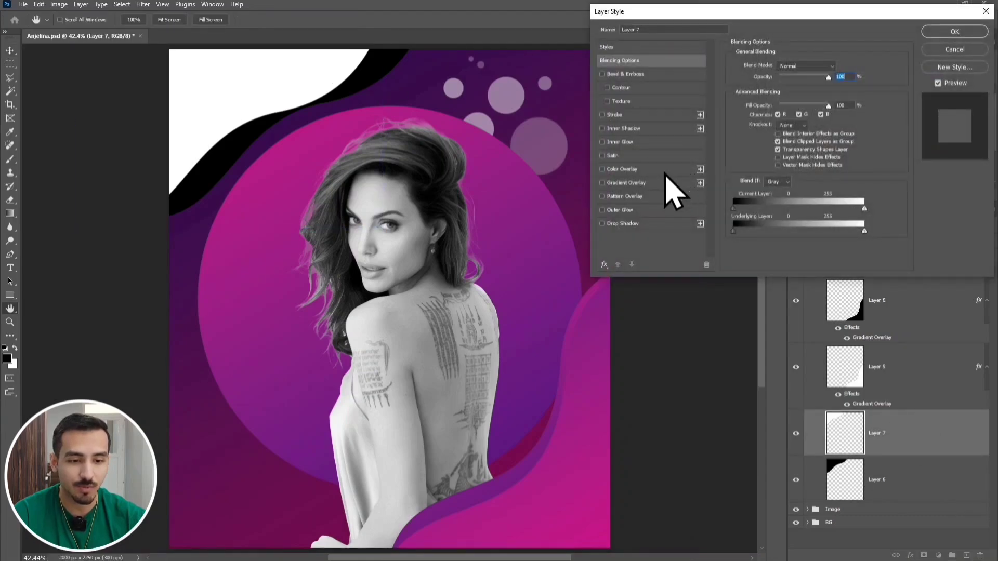
pyautogui.click(638, 183)
pyautogui.click(955, 31)
# Apply the pink-and-purple Gradient Overlay with Reverse off to the black wave in the upper-left corner (Layer 6)
pyautogui.click(900, 495)
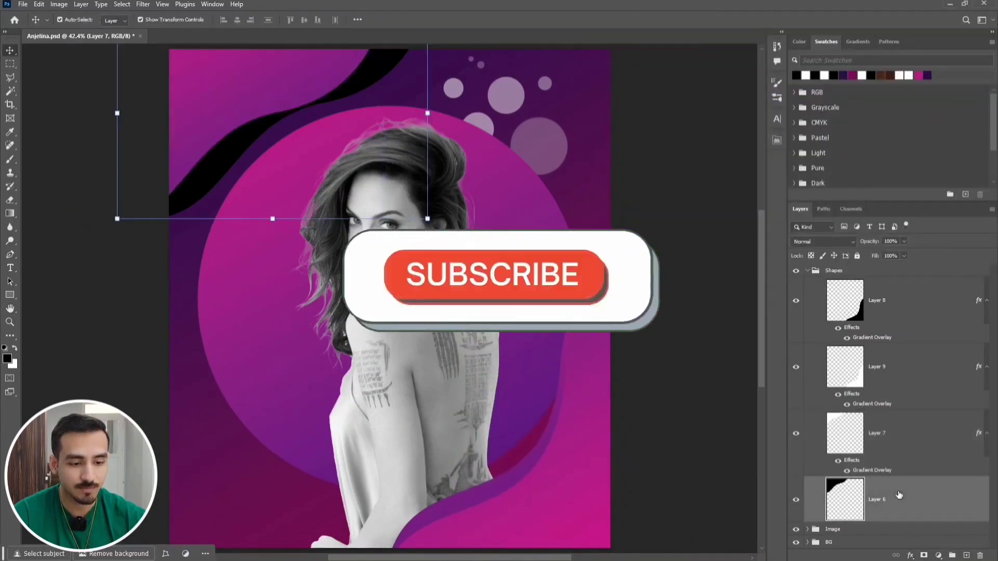
pyautogui.doubleClick(900, 495)
pyautogui.click(632, 183)
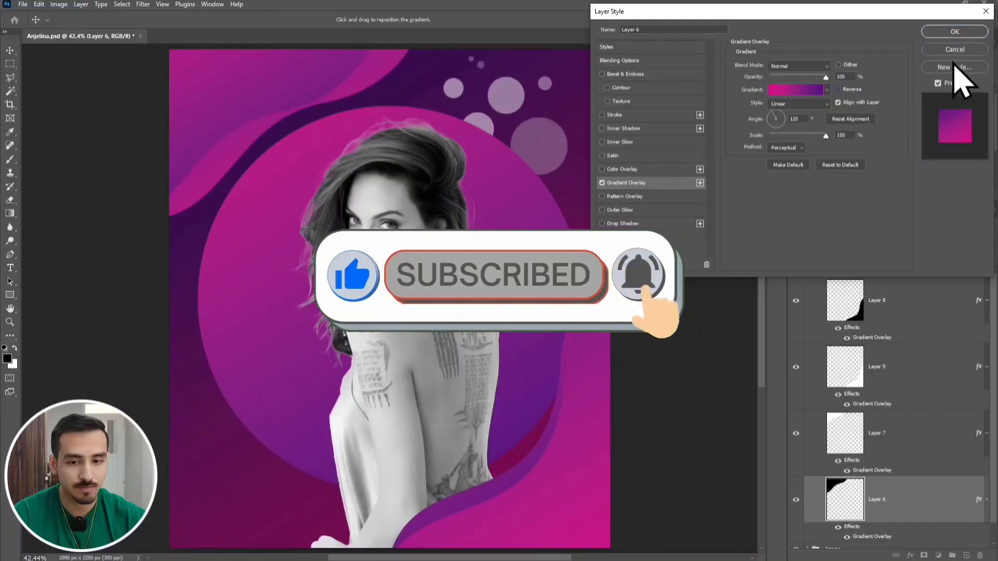
pyautogui.click(955, 31)
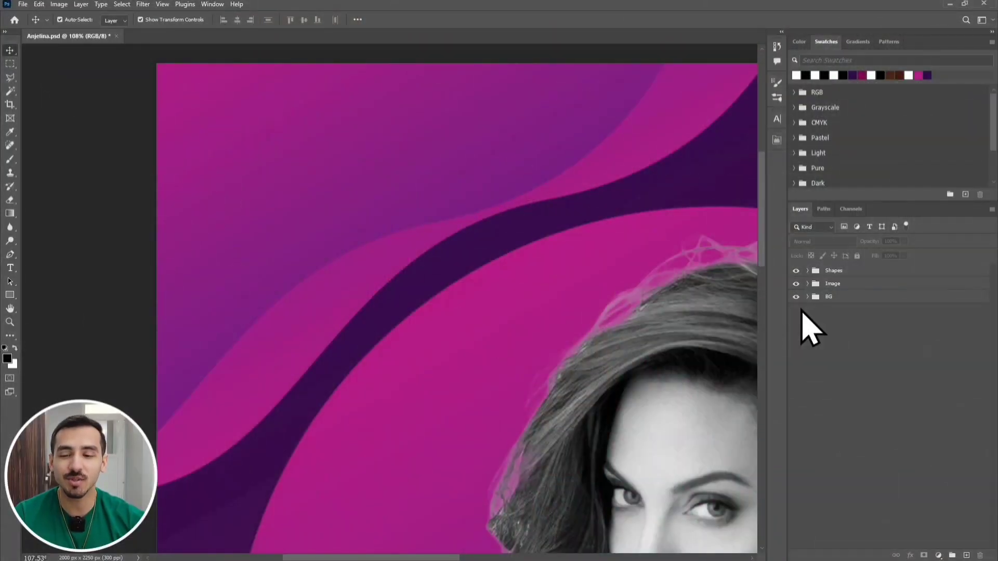
# Add the white text "FILMMAKER" in Bebas Neue at 20 pt in the poster's upper-left corner
pyautogui.click(10, 269)
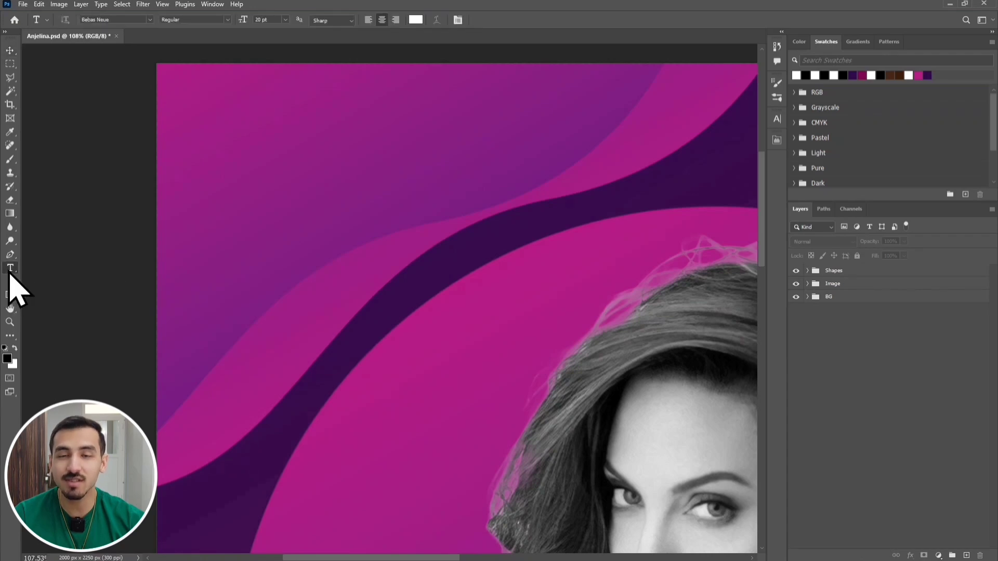
pyautogui.click(280, 116)
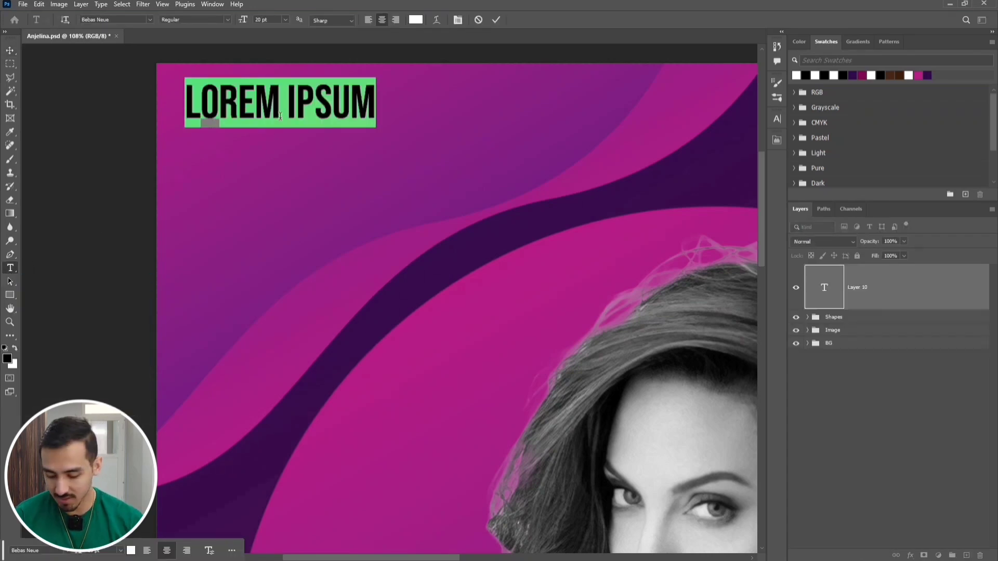
pyautogui.write('FIL')
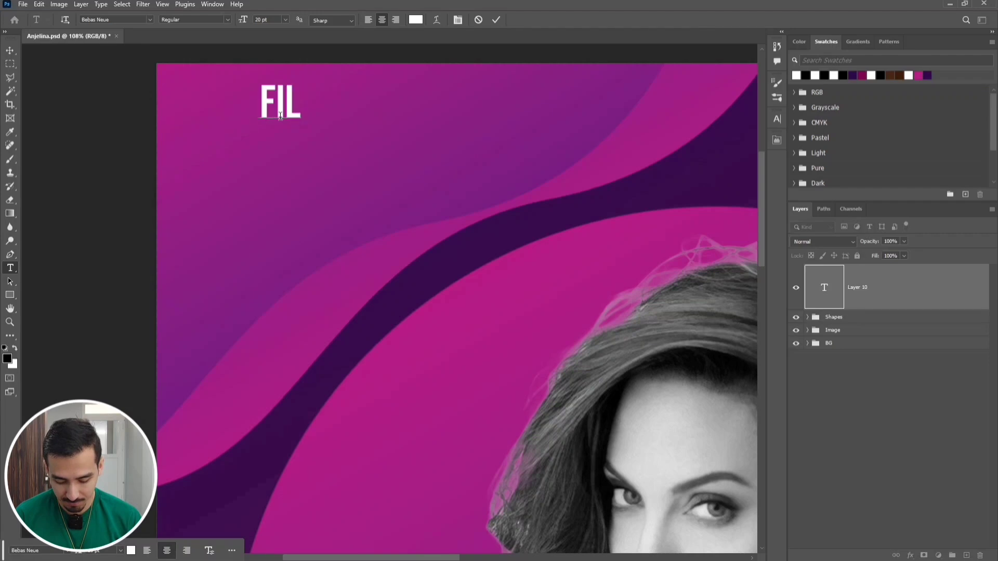
pyautogui.write('MMAKER')
pyautogui.hotkey('ctrl', 'Return')
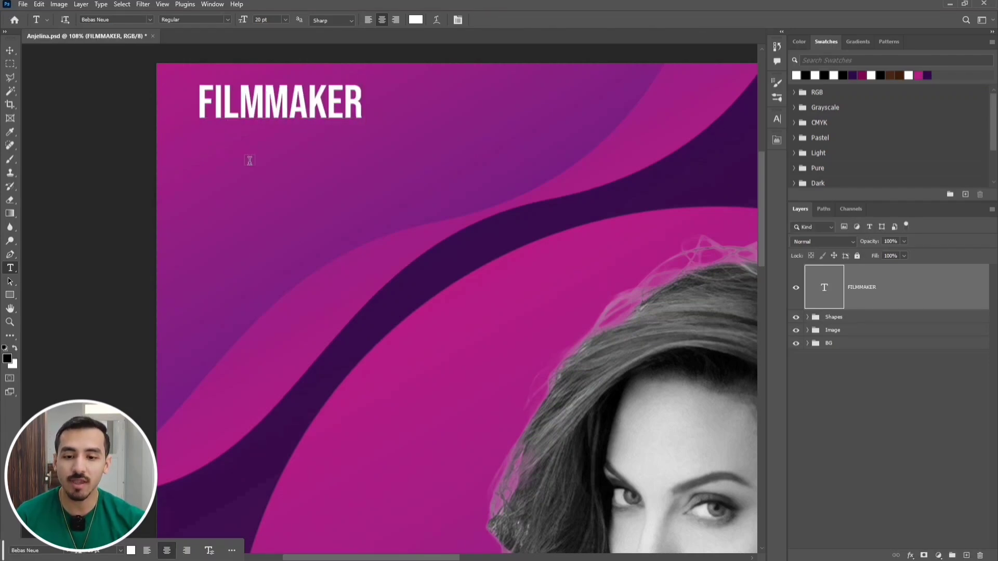
# Add a second text "ACTRESS" below FILMMAKER and align its left edge with that word
pyautogui.click(209, 182)
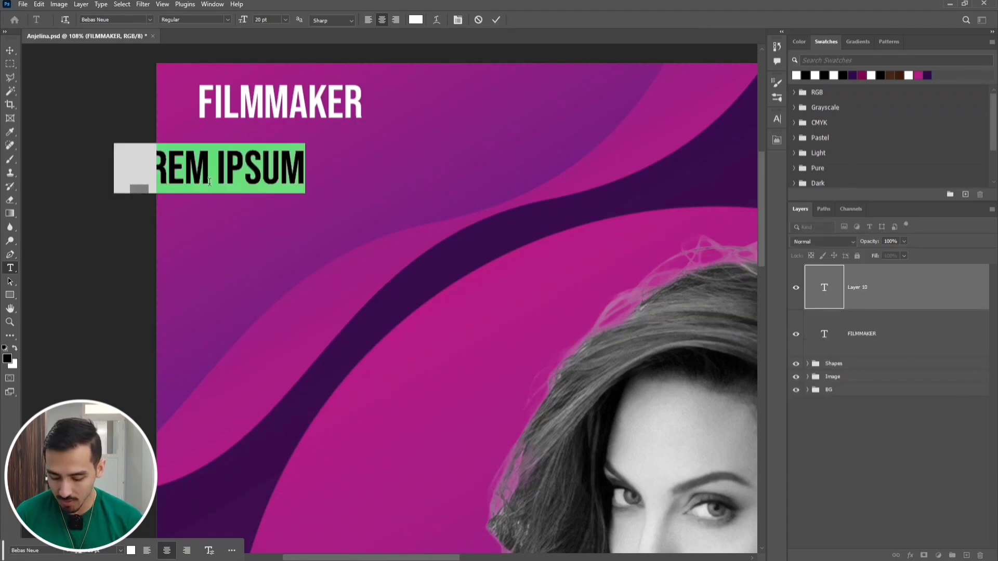
pyautogui.write('ACTRES')
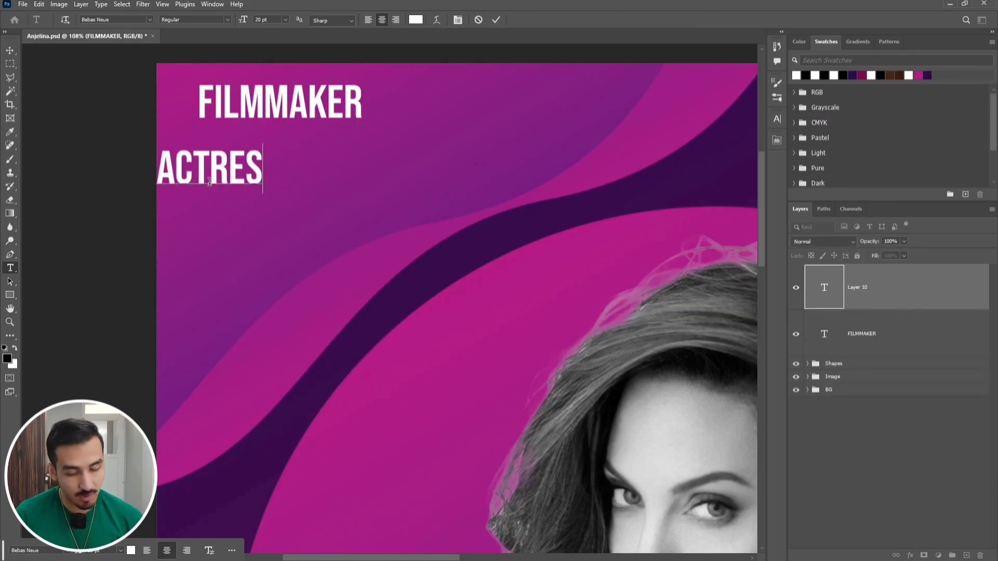
pyautogui.write('S')
pyautogui.hotkey('ctrl', 'Return')
pyautogui.press('v')
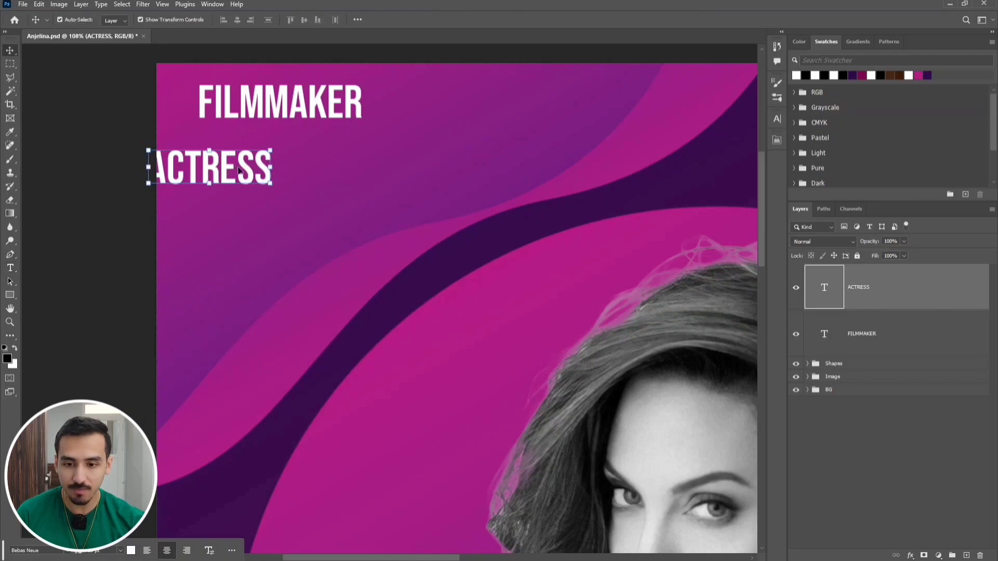
pyautogui.moveTo(242, 169); pyautogui.dragTo(283, 164)
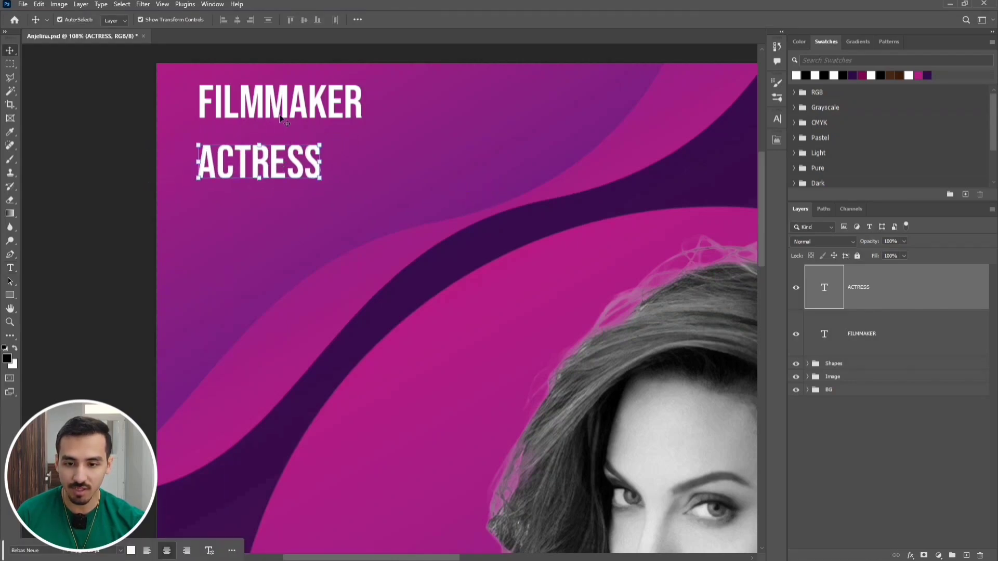
# Move FILMMAKER down closer to ACTRESS and scale both words together to about 148% in the poster's upper-left corner
pyautogui.moveTo(279, 114); pyautogui.dragTo(278, 129)
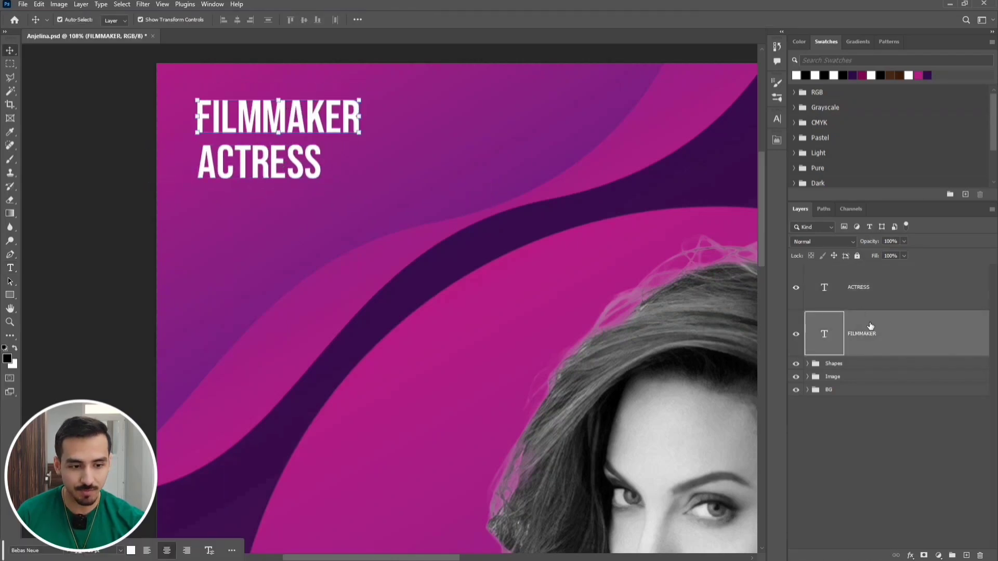
pyautogui.keyDown('shift'); pyautogui.click(867, 294); pyautogui.keyUp('shift')
pyautogui.hotkey('ctrl', 't')
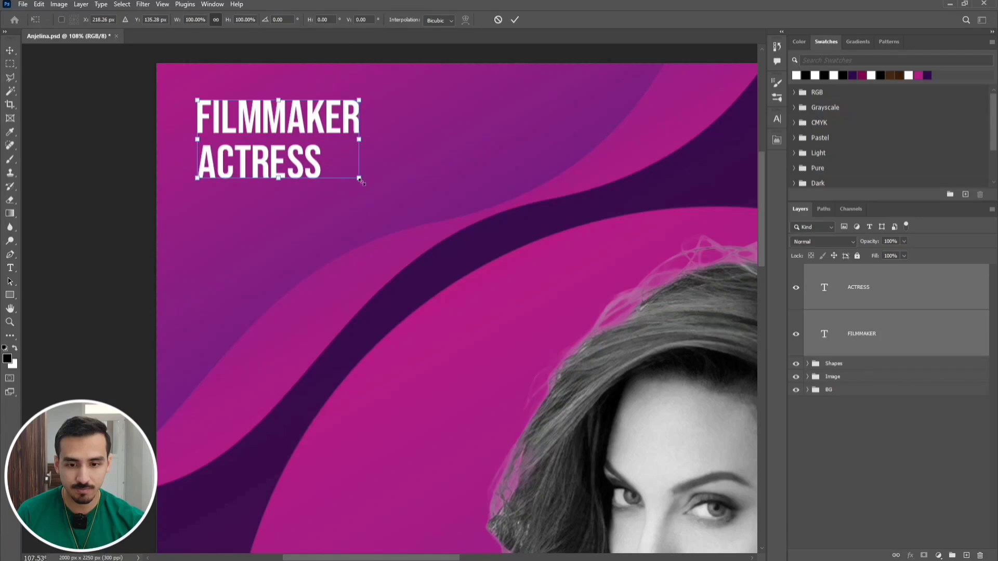
pyautogui.moveTo(359, 178); pyautogui.dragTo(398, 196)
pyautogui.moveTo(341, 169); pyautogui.dragTo(370, 176)
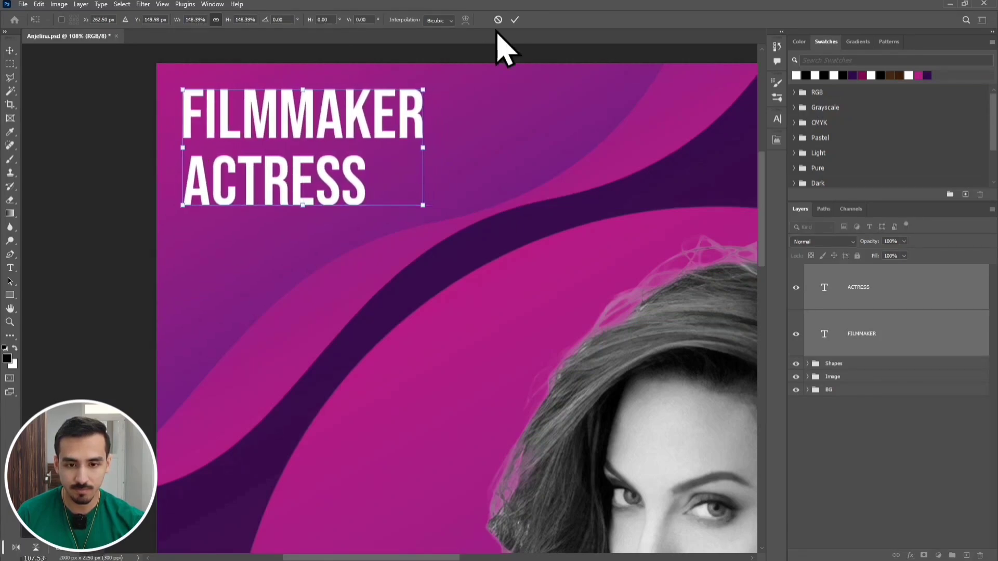
pyautogui.click(515, 20)
pyautogui.click(831, 417)
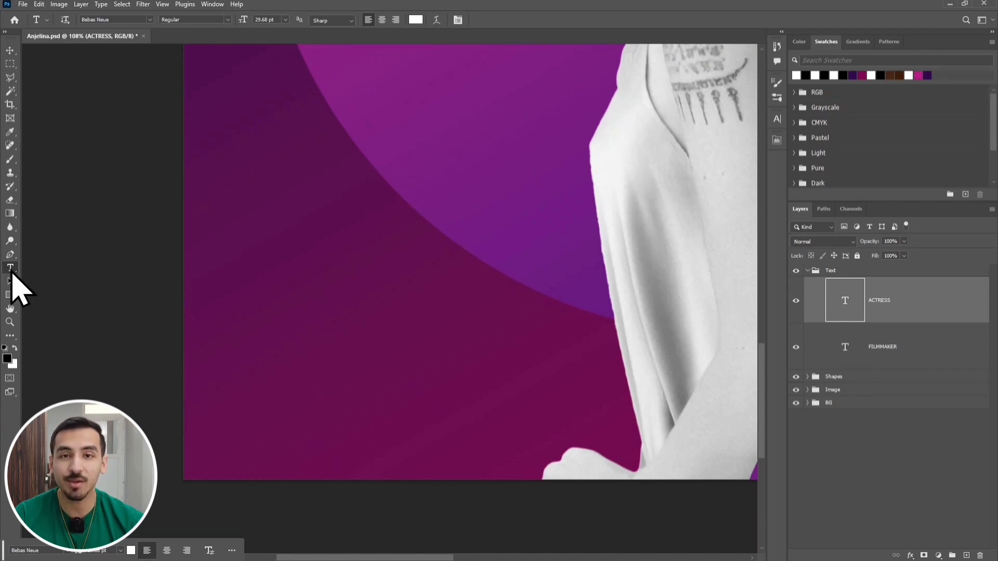
# Add a white three-line text "HOLLYWOOD / BEST / ACTRESS" in Bebas Neue at 20 pt in the poster's lower-left area
pyautogui.click(270, 293)
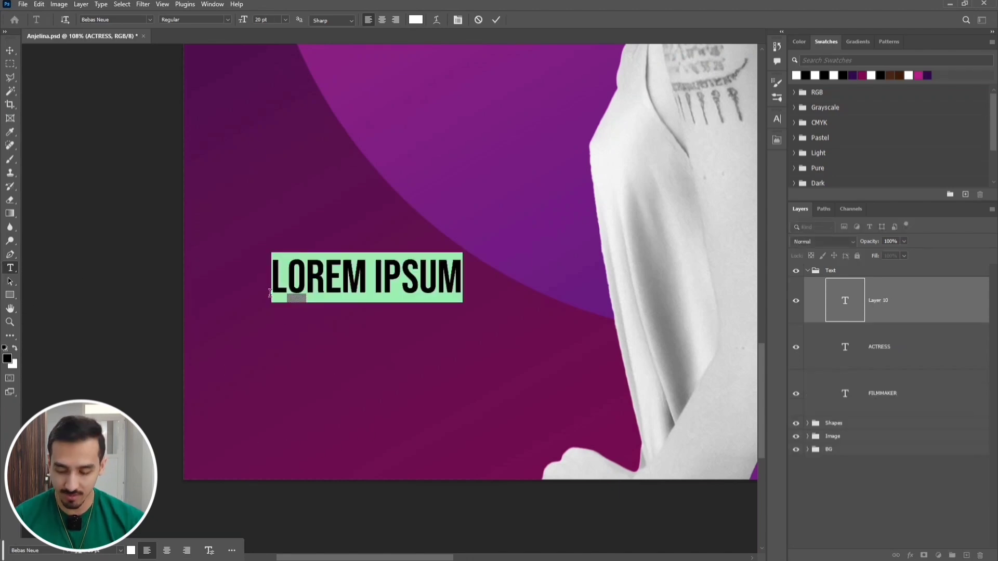
pyautogui.write('HOLLYWOOD')
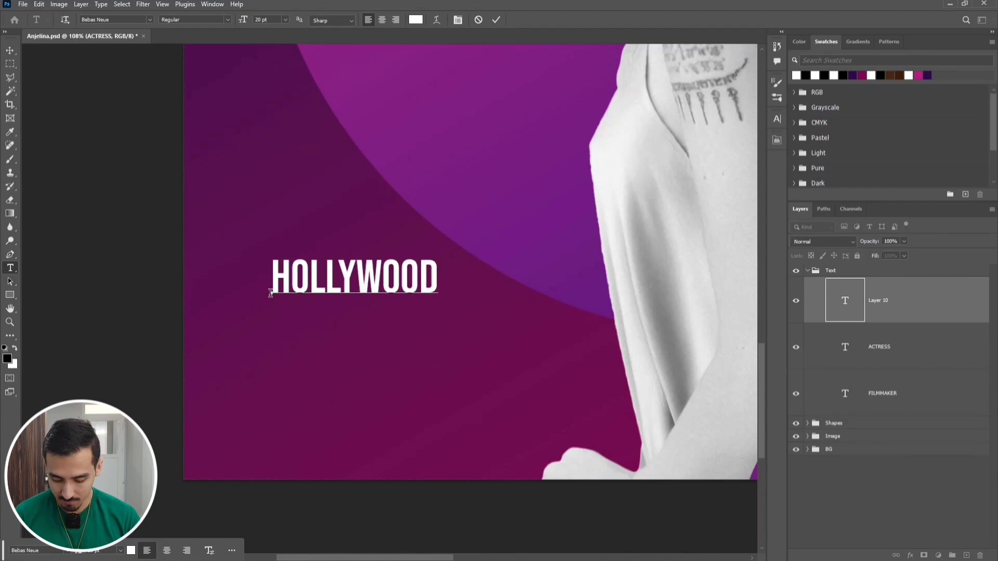
pyautogui.press('Return')
pyautogui.write('BEST')
pyautogui.press('Return')
pyautogui.write('ACTRESS')
pyautogui.hotkey('ctrl', 'Return')
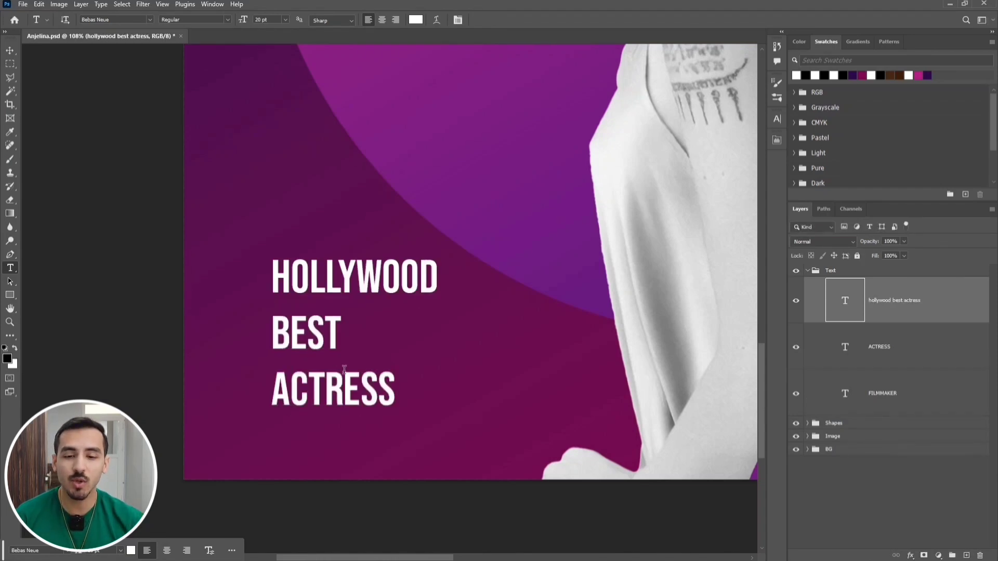
# Rotate the HOLLYWOOD BEST ACTRESS text to -90°, scale it to about 176% and position it in the poster's lower-left corner
pyautogui.press('v')
pyautogui.hotkey('ctrl', 't')
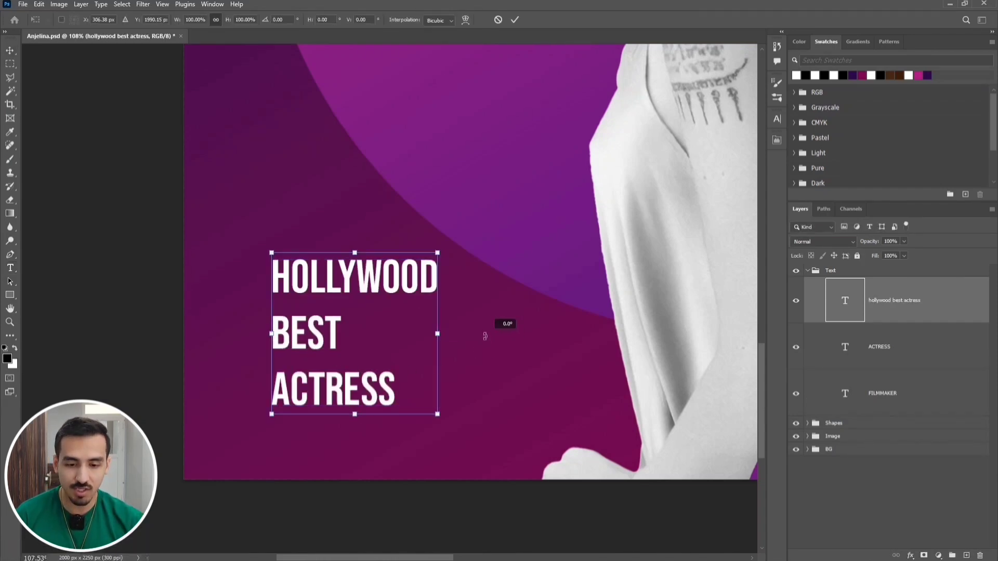
pyautogui.moveTo(484, 334); pyautogui.dragTo(373, 224)
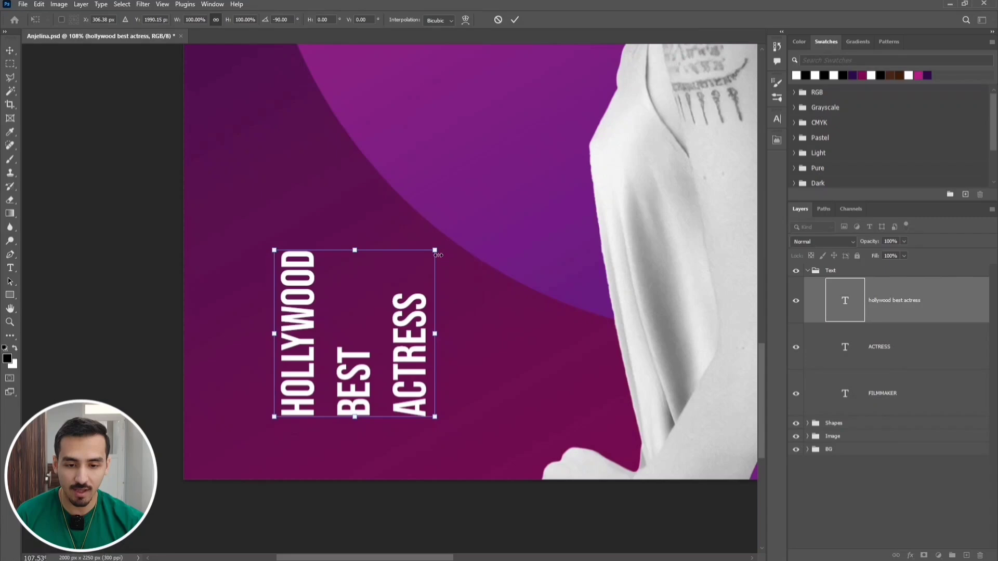
pyautogui.moveTo(437, 264); pyautogui.dragTo(499, 210)
pyautogui.moveTo(424, 285); pyautogui.dragTo(420, 257)
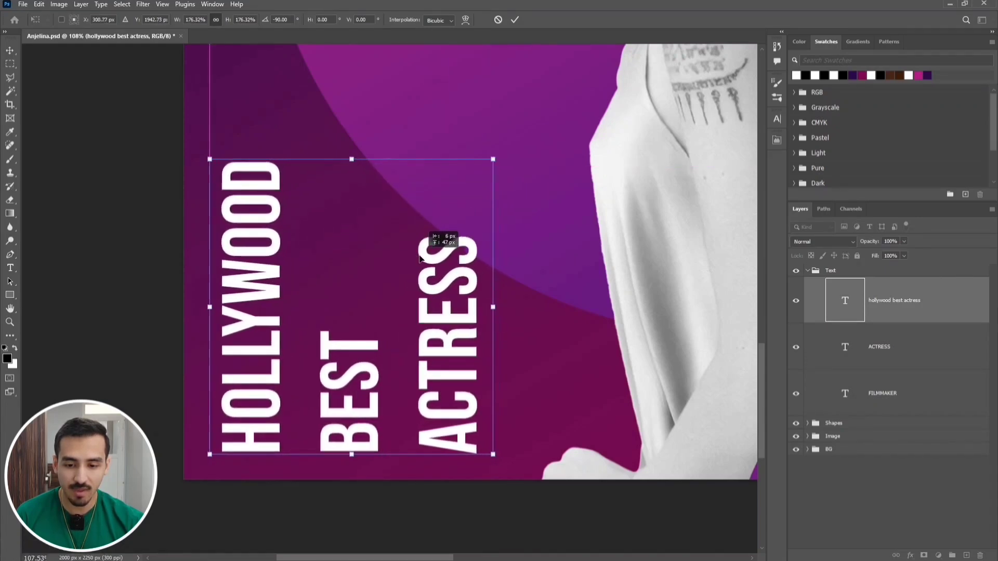
pyautogui.click(515, 20)
pyautogui.click(831, 511)
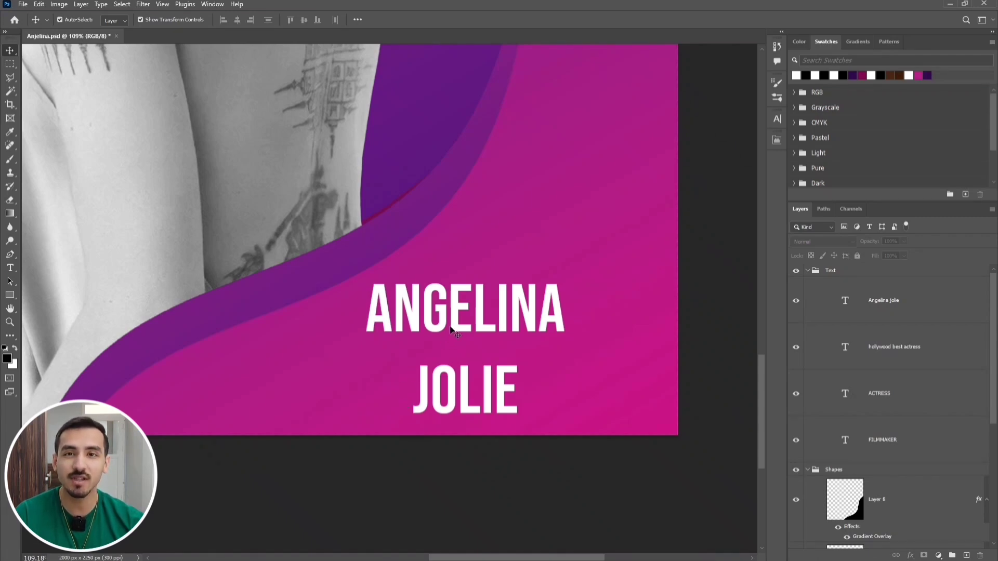
# Add two separate white 20 pt texts, "19" and "75" below it, over the bubbles in the poster's upper-right area
pyautogui.moveTo(525, 217); pyautogui.dragTo(561, 499)
pyautogui.moveTo(468, 78); pyautogui.dragTo(379, 421)
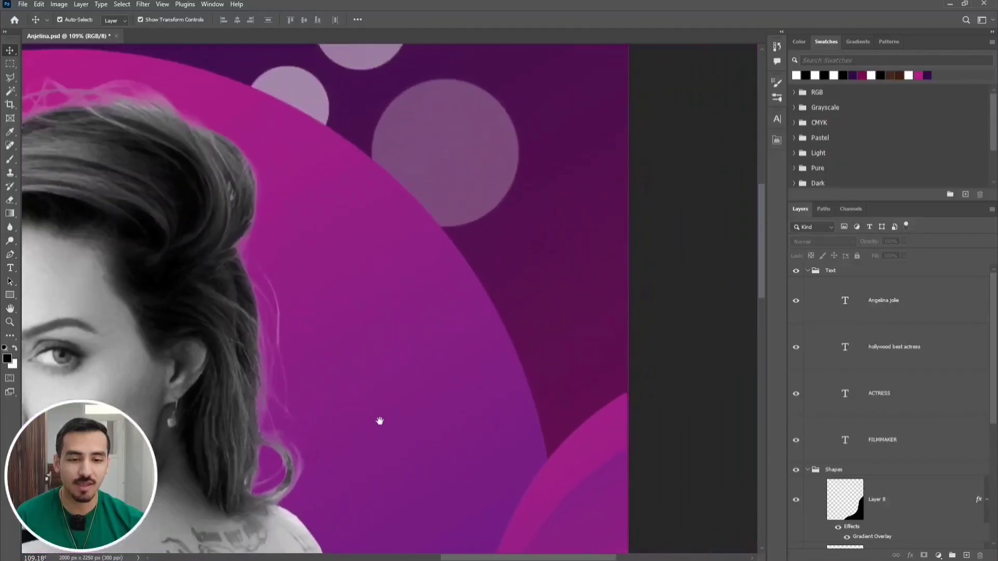
pyautogui.moveTo(411, 234); pyautogui.dragTo(479, 411)
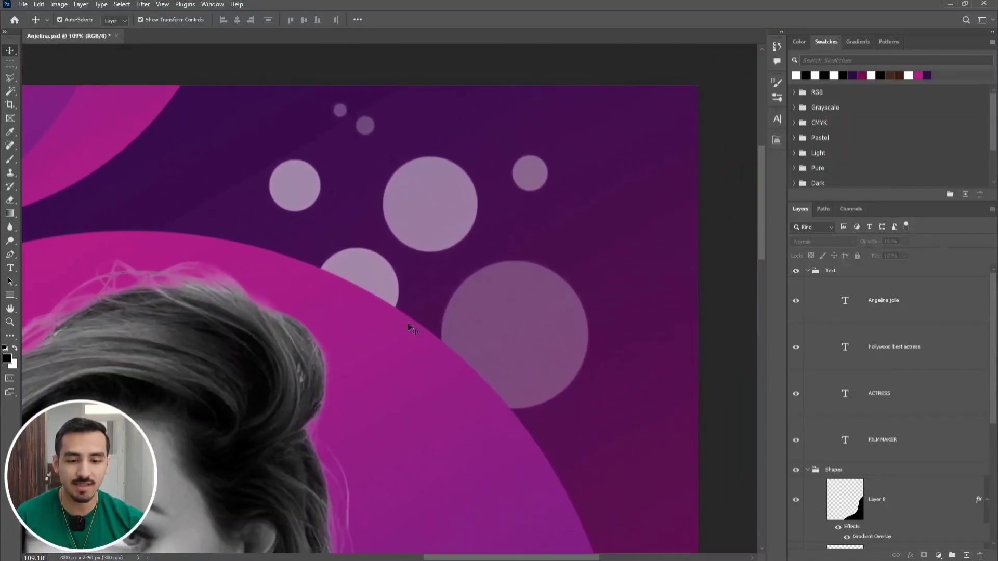
pyautogui.moveTo(514, 272); pyautogui.dragTo(517, 253)
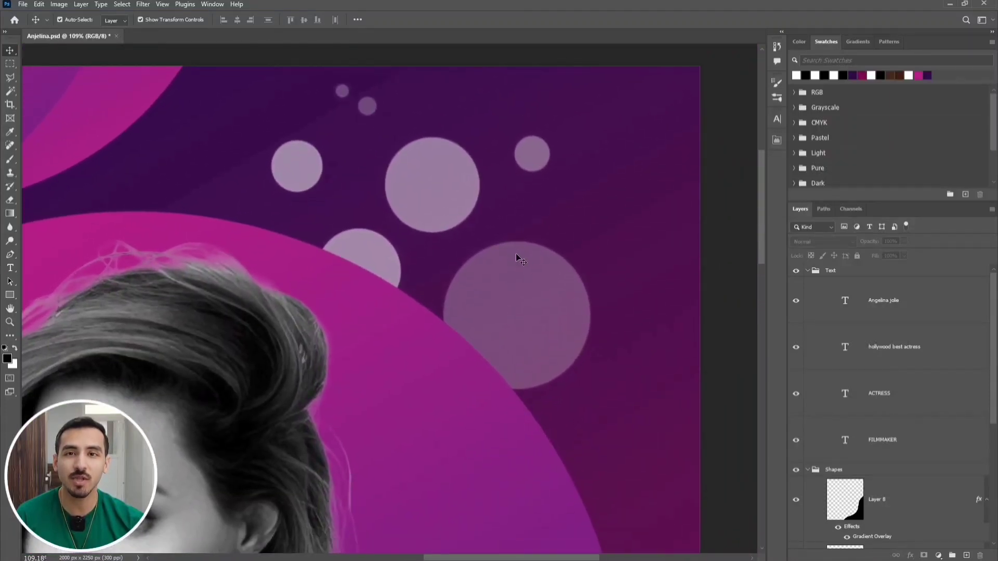
pyautogui.click(11, 269)
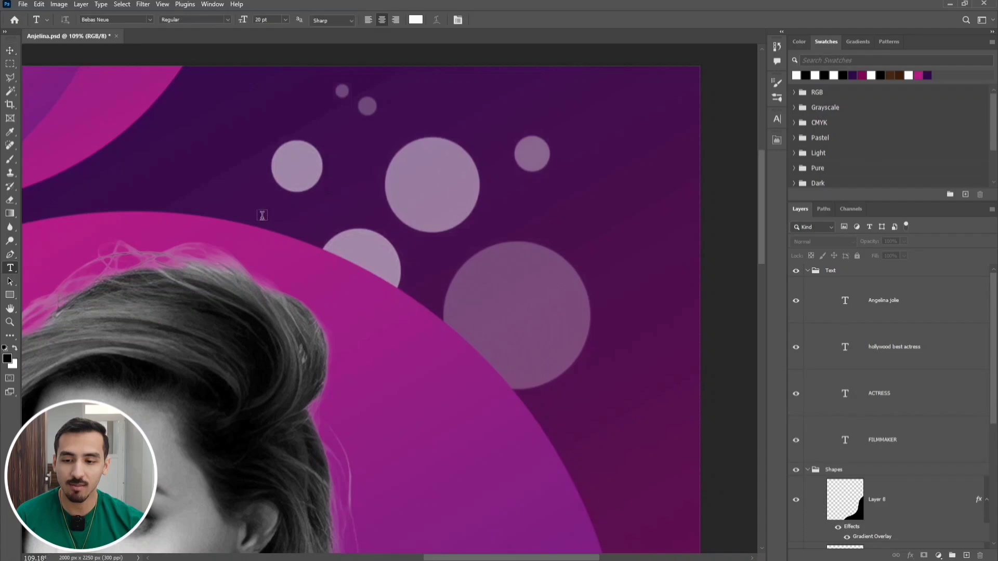
pyautogui.click(404, 175)
pyautogui.write('19')
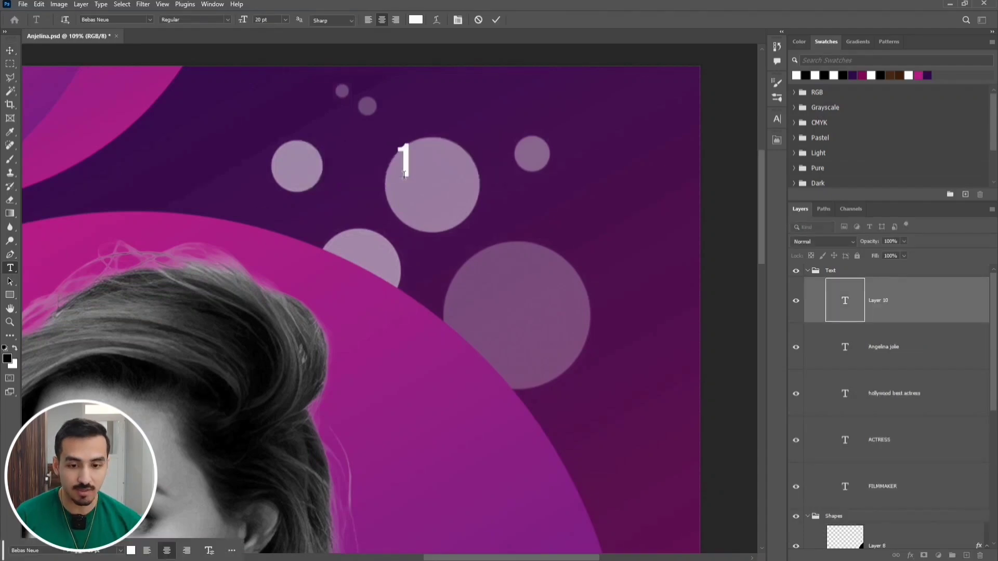
pyautogui.click(397, 228)
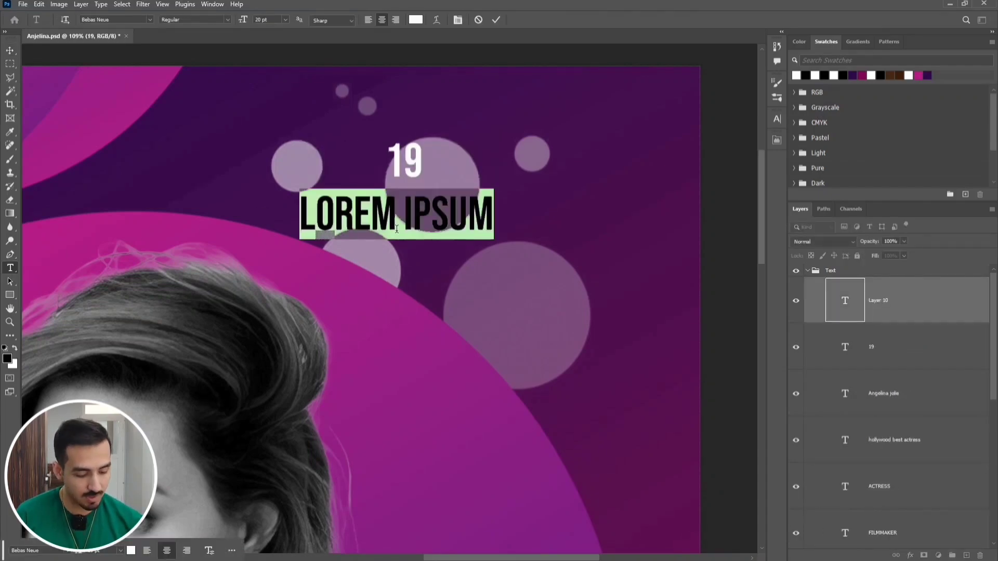
pyautogui.write('75')
pyautogui.press('Escape')
# Align the 19 and 75 text layers to each other by their horizontal centers
pyautogui.keyDown('shift'); pyautogui.click(906, 347); pyautogui.keyUp('shift')
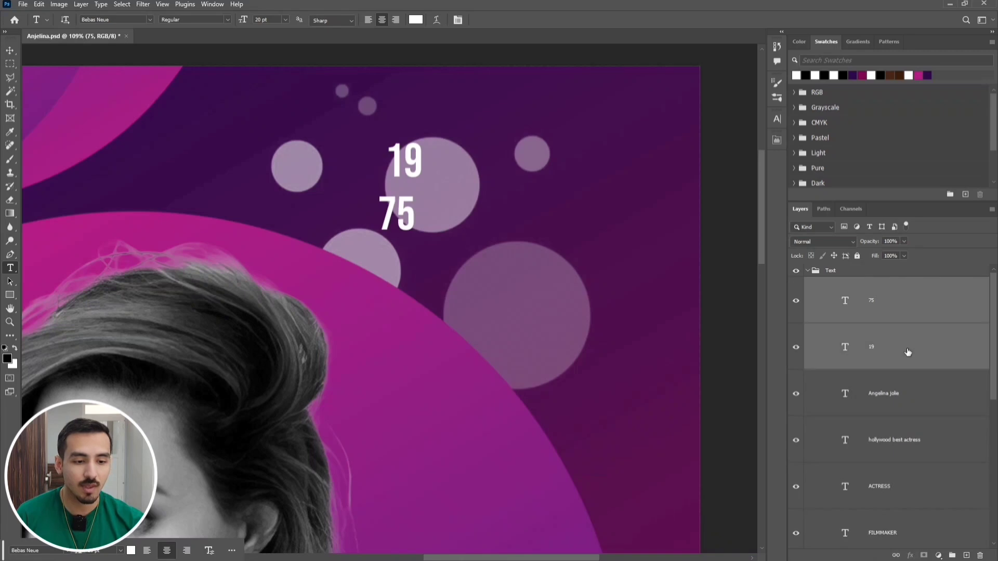
pyautogui.press('v')
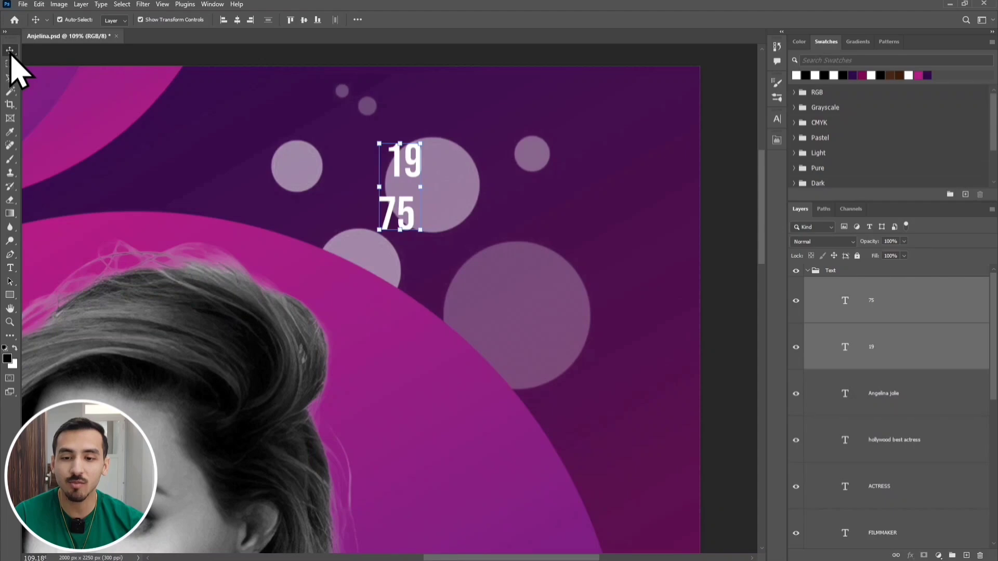
pyautogui.click(237, 21)
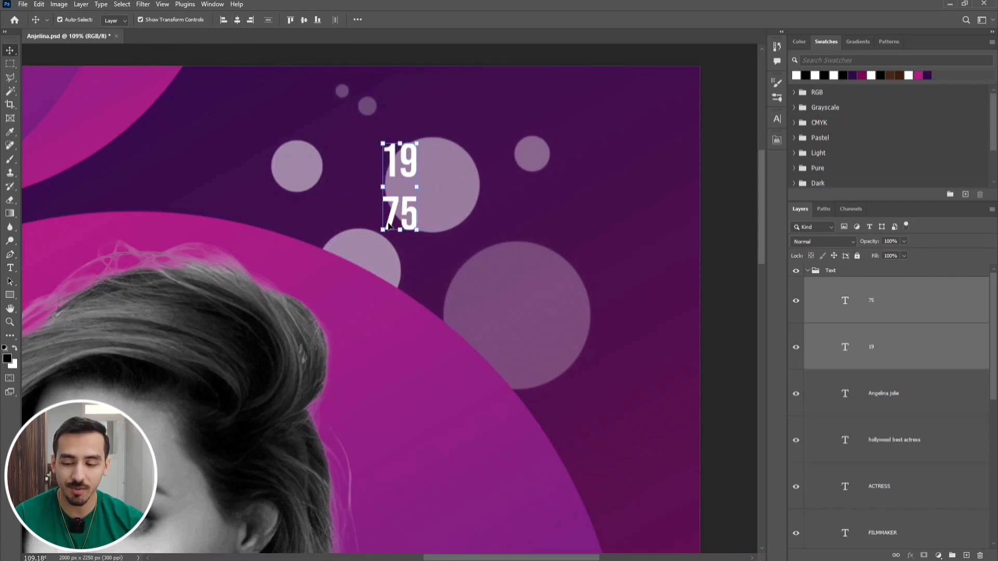
# Scale the 19 and 75 texts together to about 512% and move them toward the poster's upper-right corner
pyautogui.hotkey('ctrl', 't')
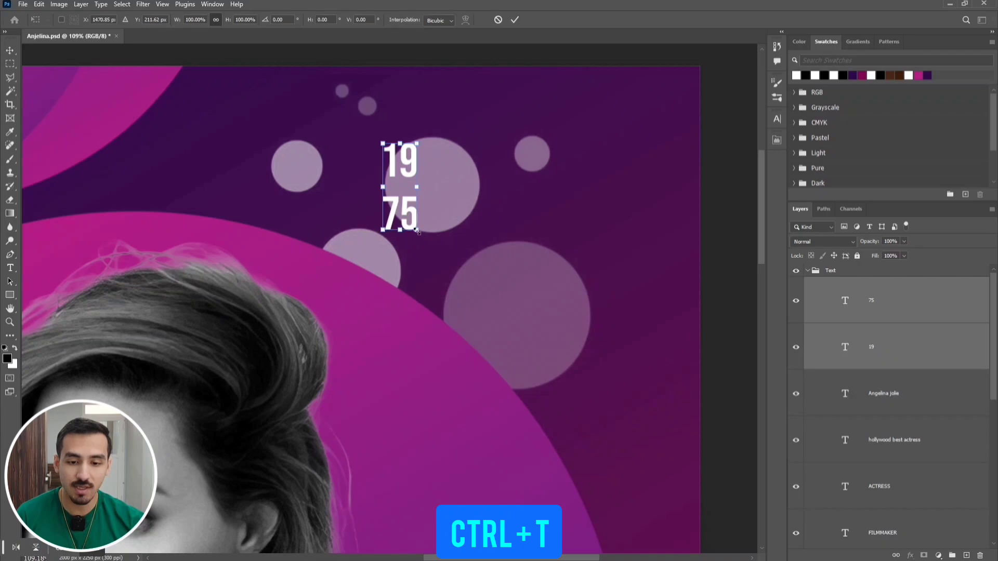
pyautogui.moveTo(417, 231); pyautogui.dragTo(483, 384)
pyautogui.moveTo(467, 244); pyautogui.dragTo(581, 361)
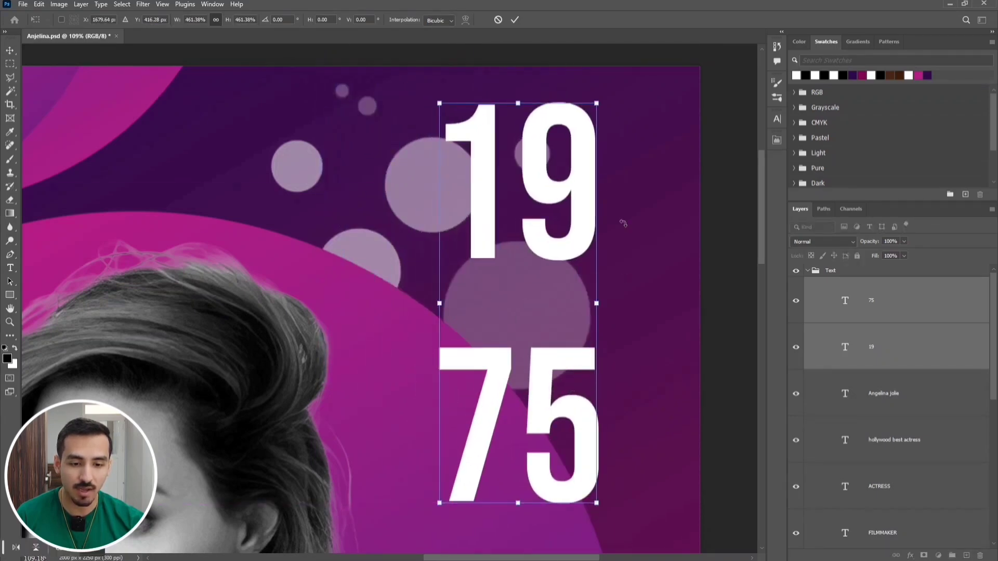
pyautogui.moveTo(598, 104); pyautogui.dragTo(631, 93)
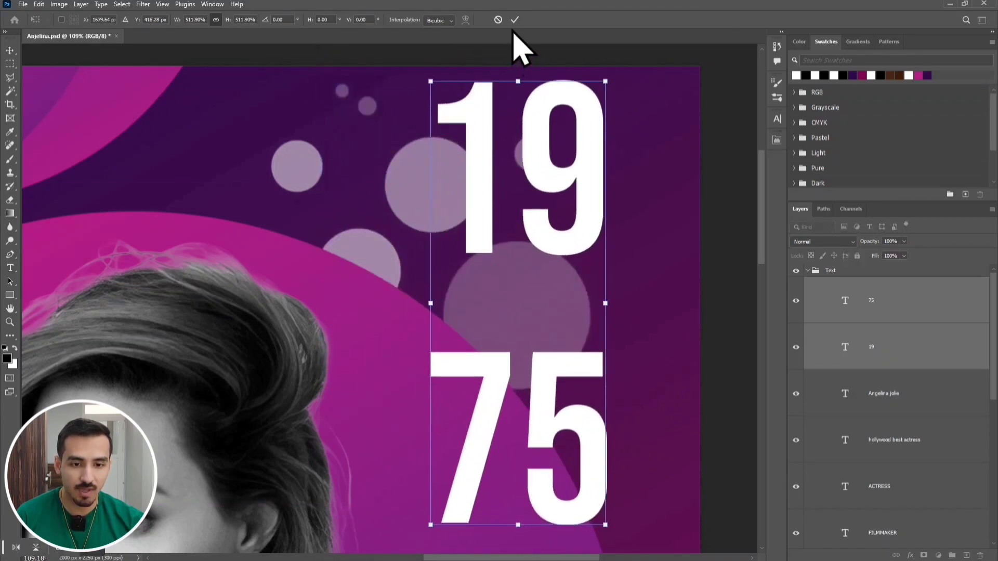
pyautogui.press('Return')
pyautogui.click(673, 276)
# Move 75 up closer to 19, then scale both to about 132% and fit them near the poster's right edge
pyautogui.moveTo(558, 384); pyautogui.dragTo(519, 294)
pyautogui.scroll(-3, 565, 314)
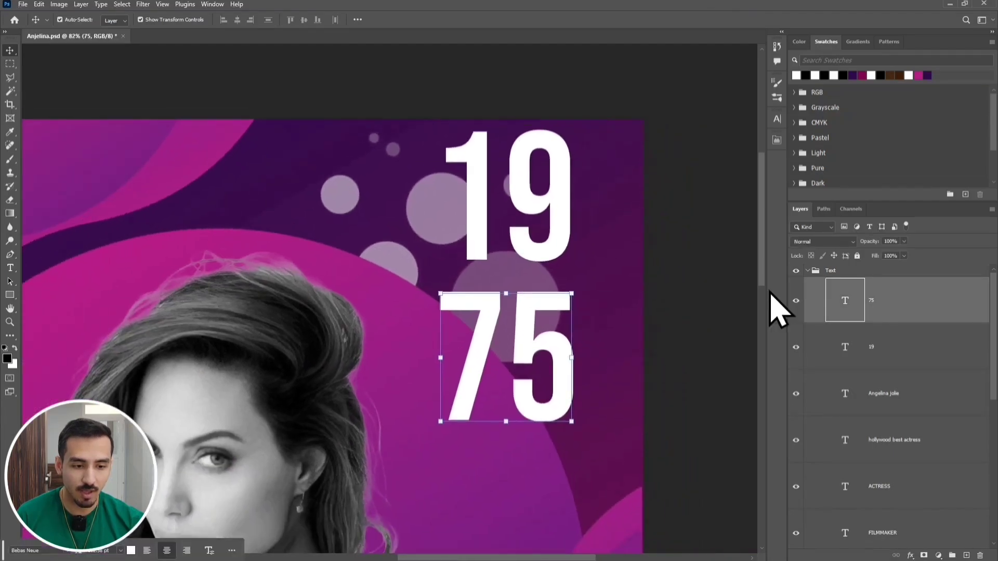
pyautogui.keyDown('shift'); pyautogui.click(901, 348); pyautogui.keyUp('shift')
pyautogui.hotkey('ctrl', 't')
pyautogui.moveTo(559, 171); pyautogui.dragTo(614, 170)
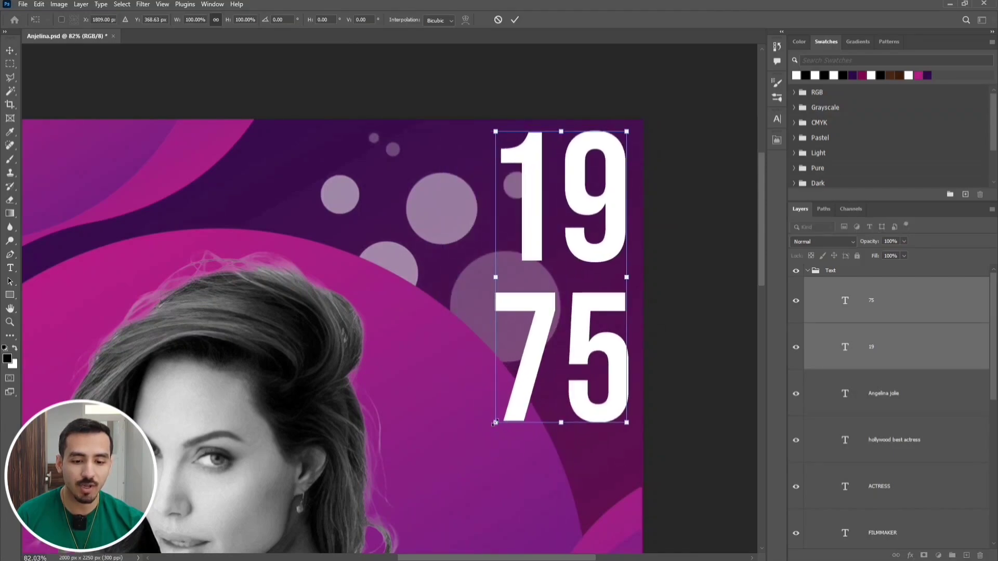
pyautogui.moveTo(495, 422); pyautogui.dragTo(474, 470)
pyautogui.moveTo(606, 392); pyautogui.dragTo(584, 434)
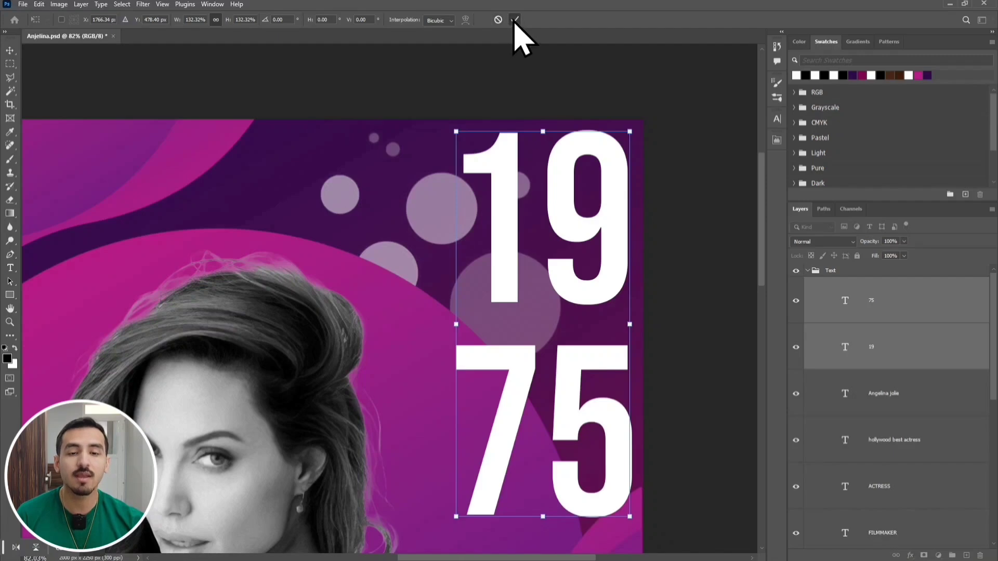
pyautogui.click(515, 19)
pyautogui.click(668, 213)
# Set the 19 text layer's fill opacity to 0% and add a Stroke effect in white (ffffff)
pyautogui.moveTo(556, 266); pyautogui.dragTo(530, 268)
pyautogui.click(536, 268)
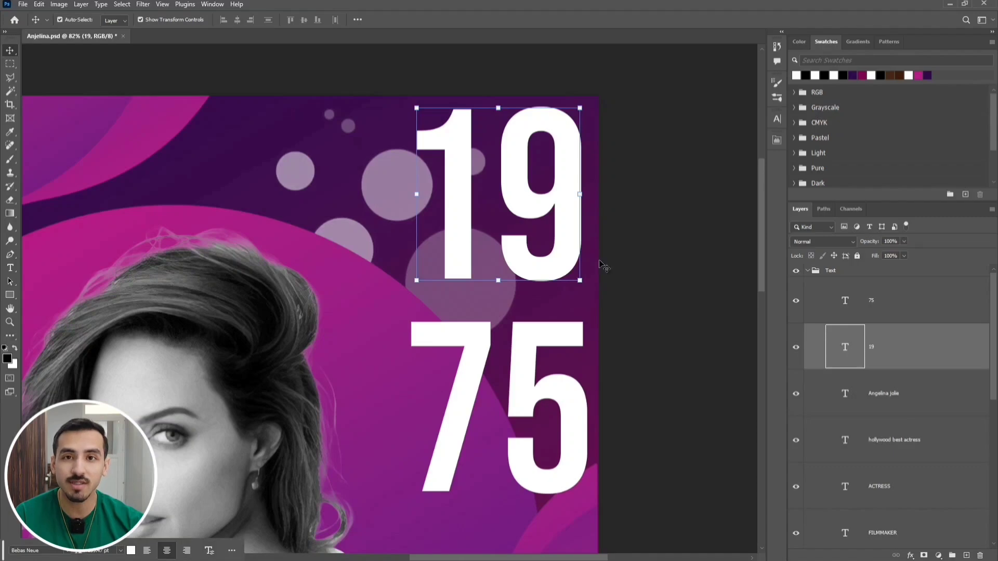
pyautogui.doubleClick(920, 349)
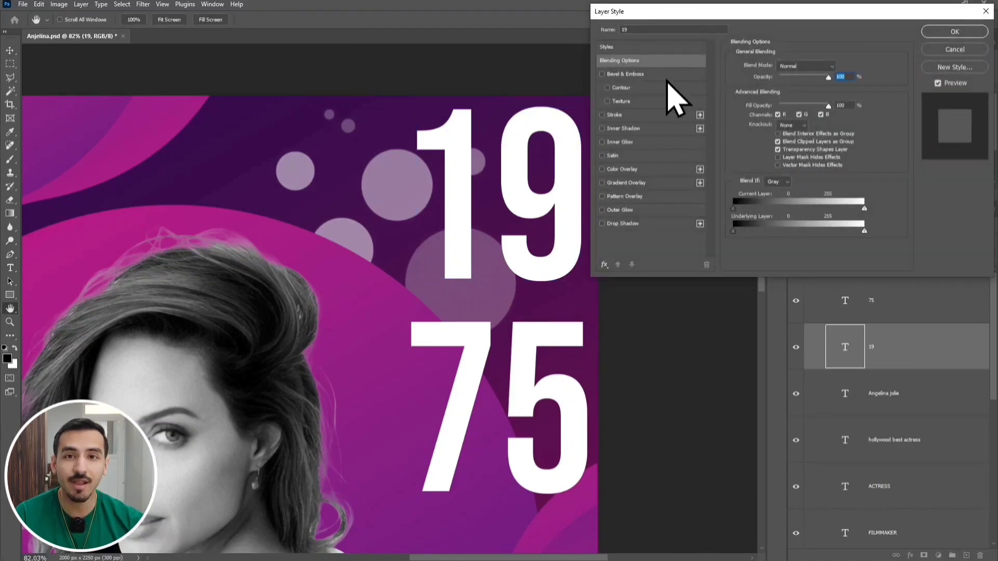
pyautogui.moveTo(828, 105); pyautogui.dragTo(759, 110)
pyautogui.click(602, 115)
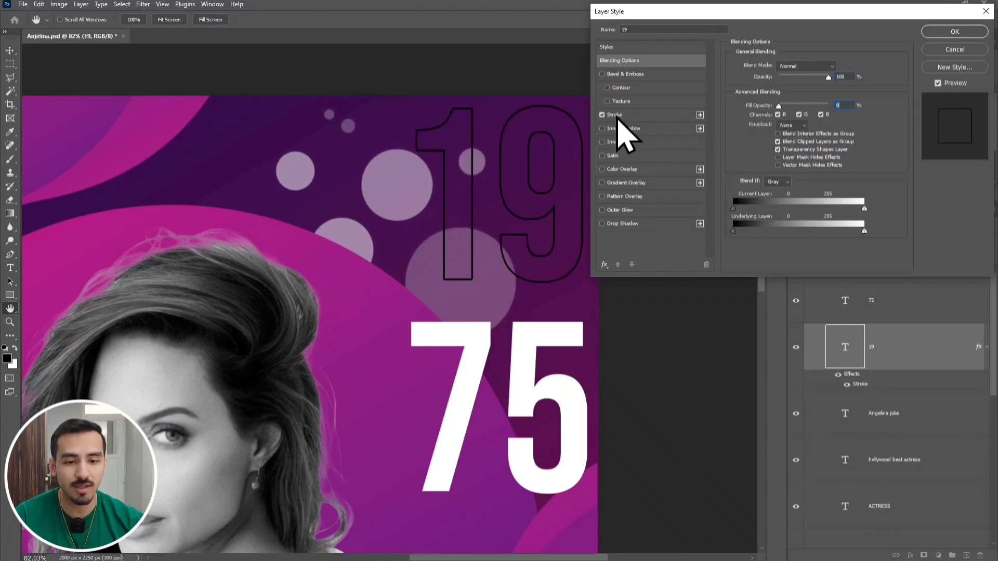
pyautogui.click(626, 116)
pyautogui.click(756, 142)
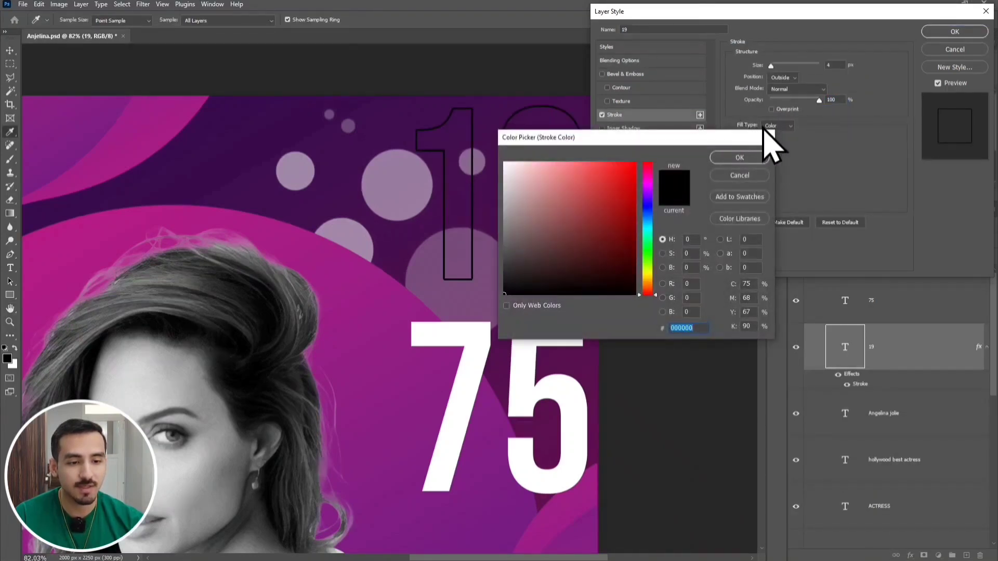
pyautogui.write('ffffff')
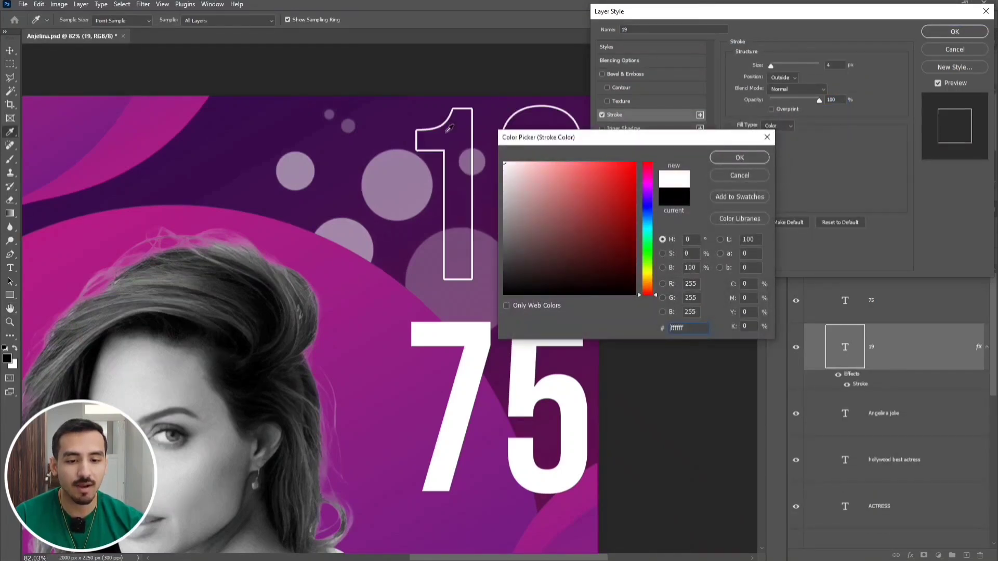
pyautogui.click(745, 158)
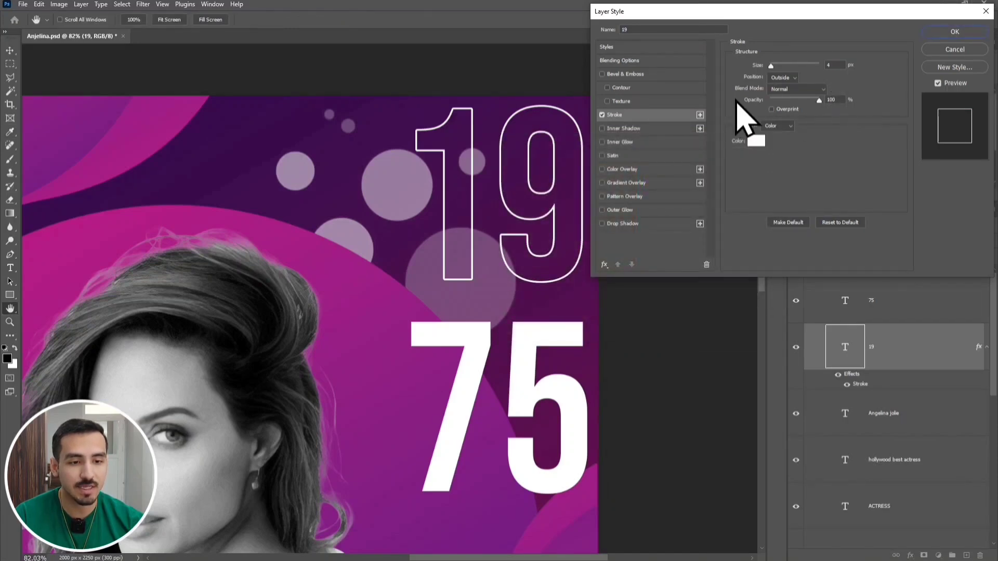
# Set the 19 layer's stroke position to Center and its size to 8 px, then apply the layer style
pyautogui.click(782, 78)
pyautogui.click(788, 101)
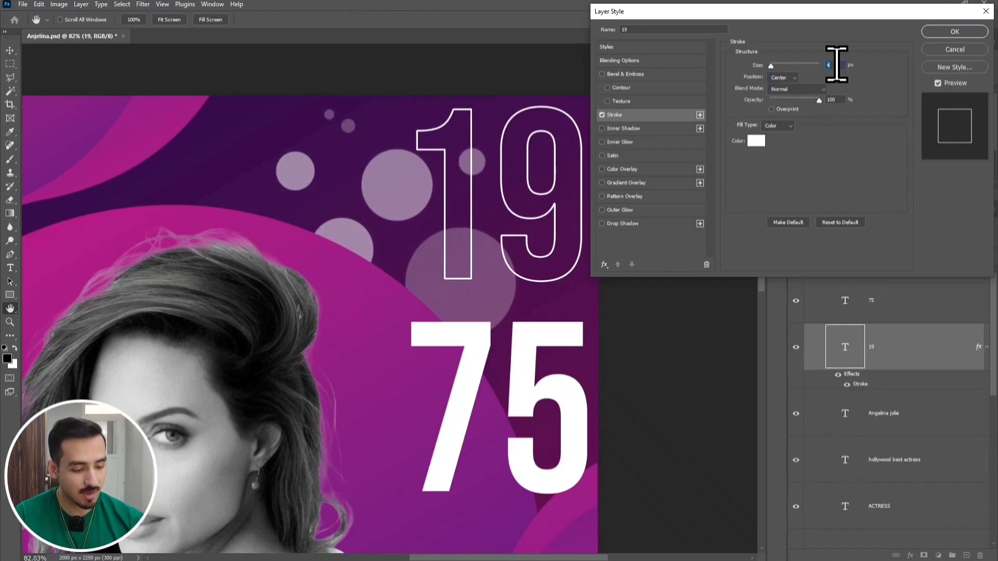
pyautogui.write('8')
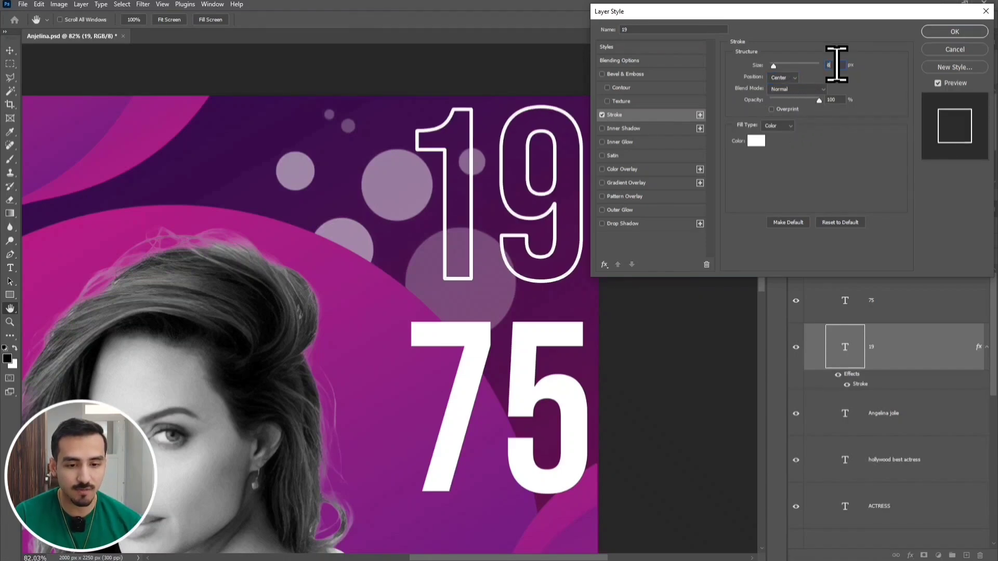
pyautogui.press('Return')
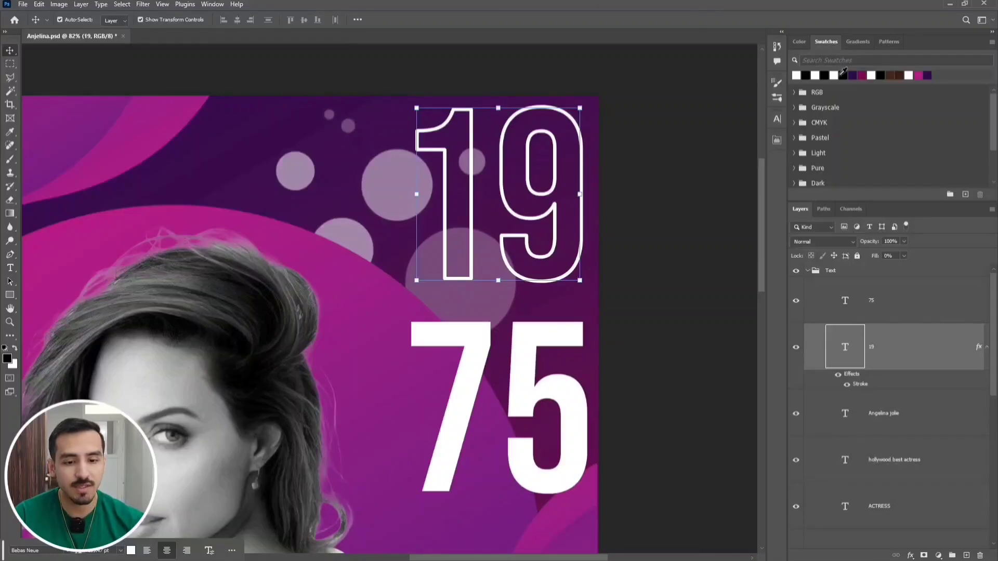
pyautogui.click(646, 258)
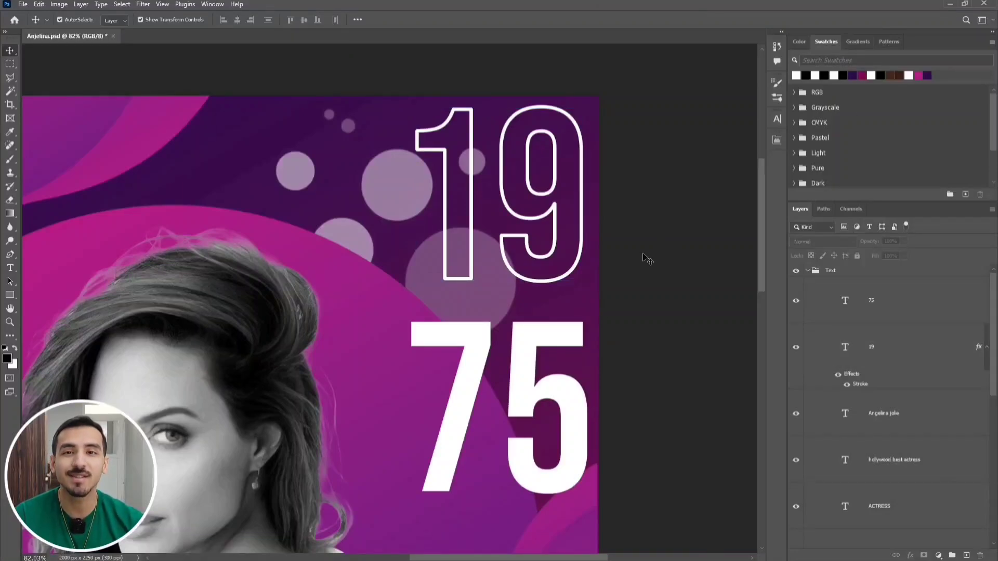